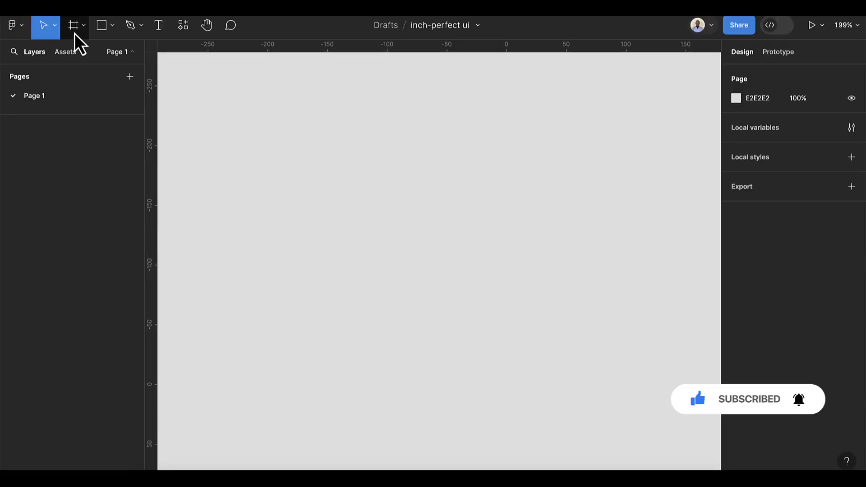
# Draw a frame on the canvas and size it to width 180, height 52
pyautogui.moveTo(269, 192); pyautogui.dragTo(371, 217)
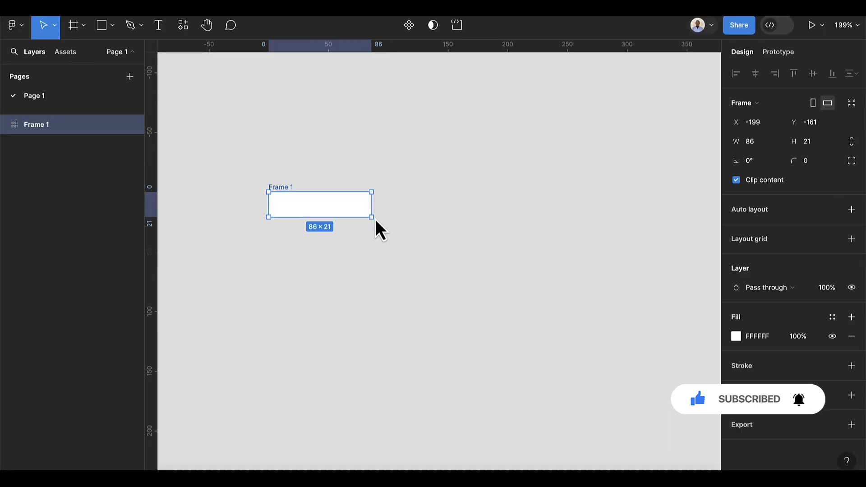
pyautogui.click(763, 148)
pyautogui.write('180')
pyautogui.press('Return')
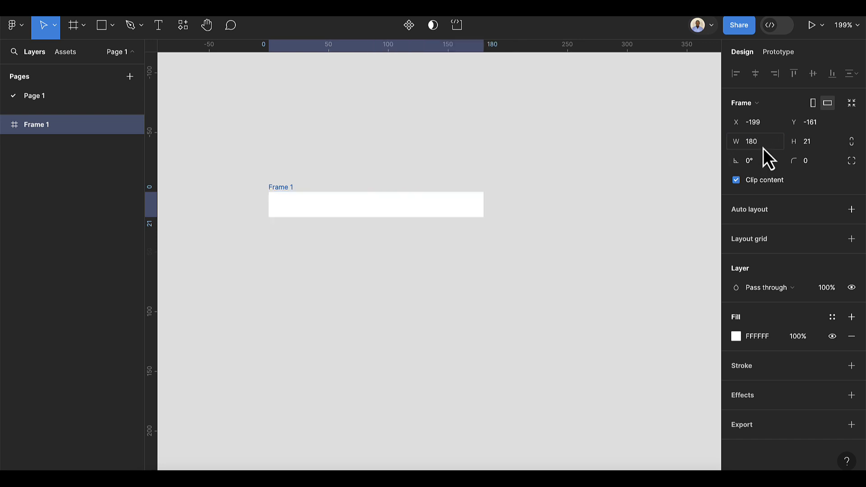
pyautogui.click(825, 140)
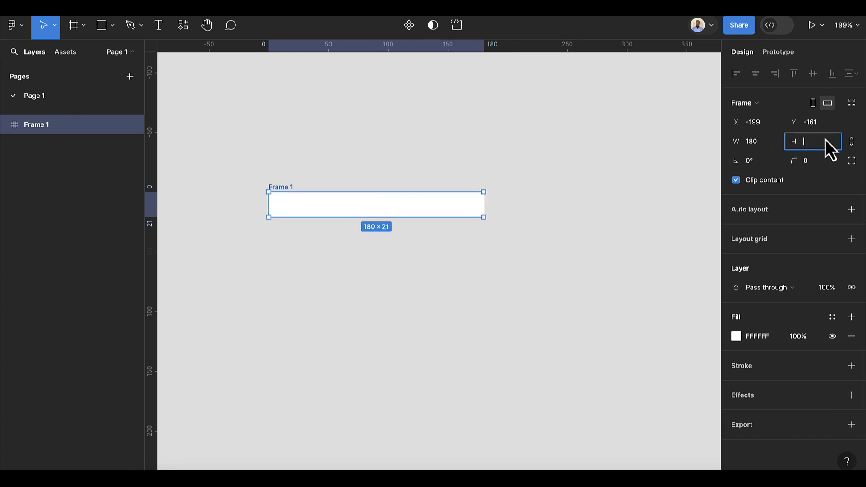
pyautogui.write('52')
pyautogui.press('Return')
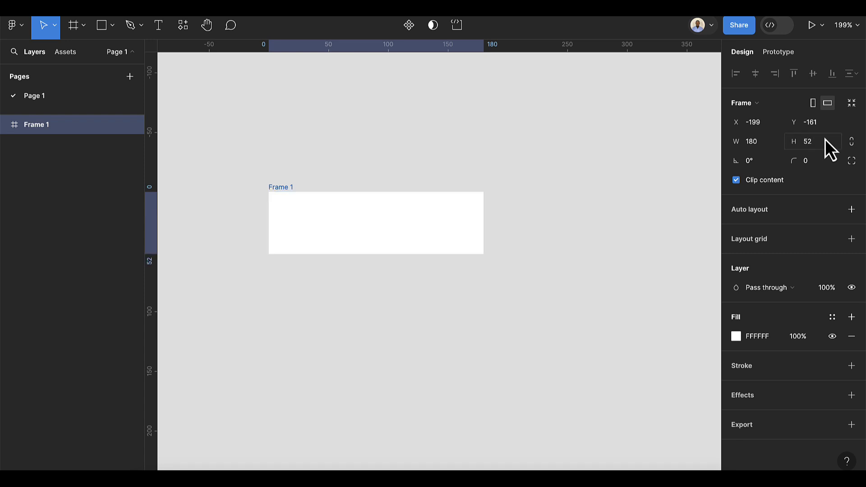
pyautogui.scroll(2, 355, 220)
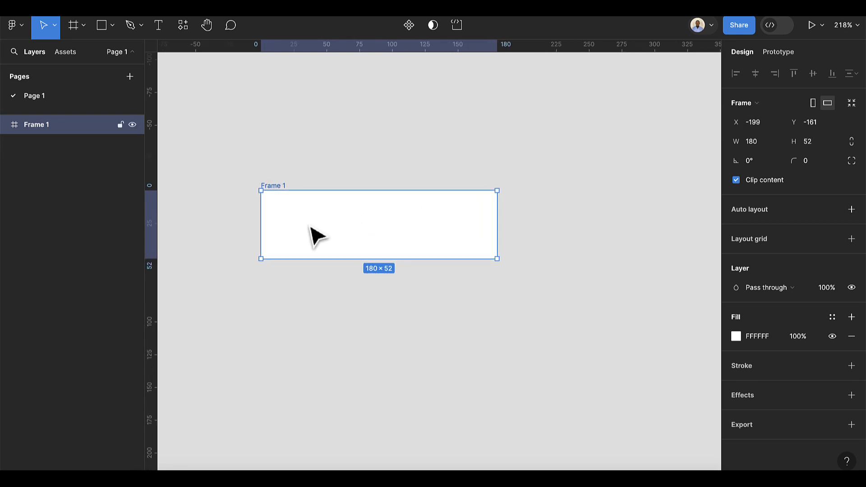
# Draw a circle below the frame with the Ellipse tool
pyautogui.click(114, 29)
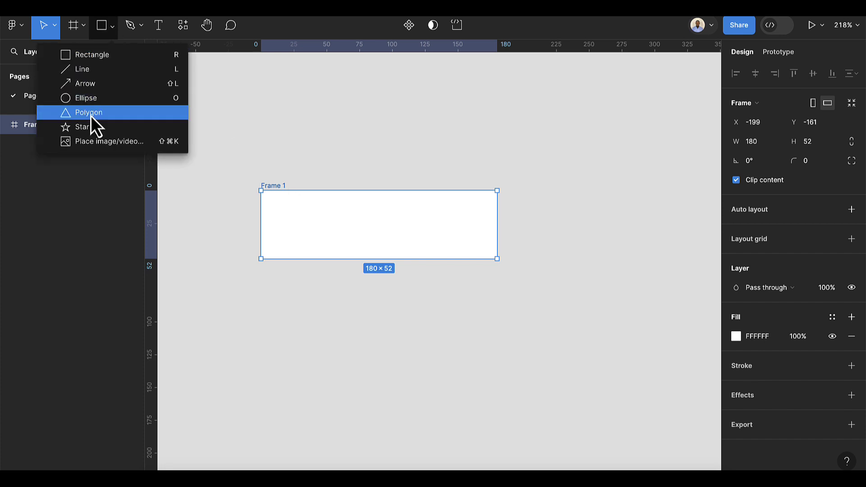
pyautogui.click(85, 102)
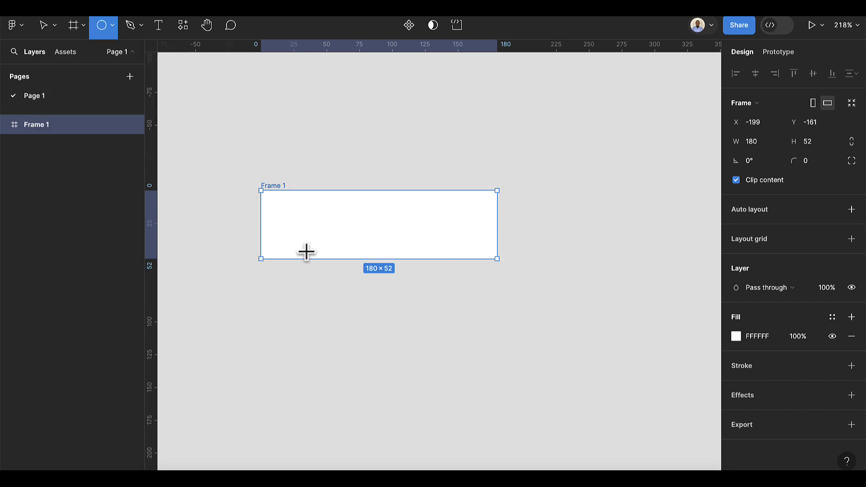
pyautogui.moveTo(324, 261)
pyautogui.mouseDown()
pyautogui.moveTo(392, 354)
pyautogui.moveTo(404, 346)
pyautogui.mouseUp()
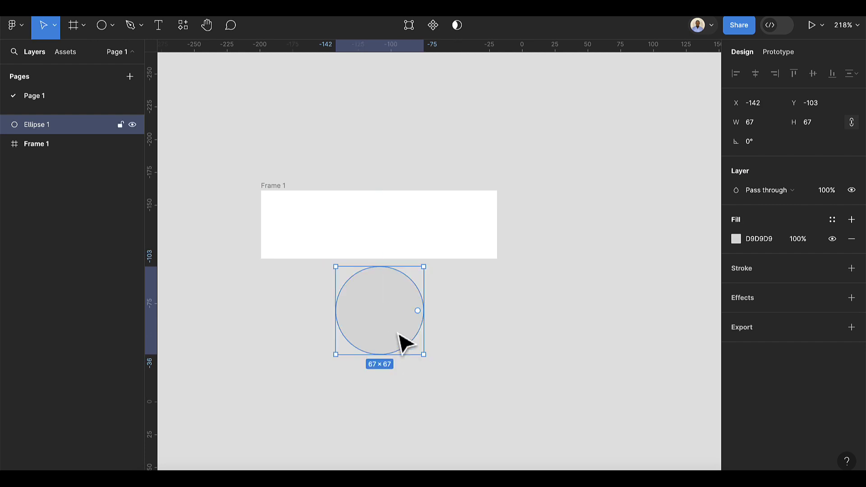
# Change Frame 1's fill colour to purple 683FEA
pyautogui.click(488, 249)
pyautogui.click(780, 338)
pyautogui.write('683FEA')
pyautogui.press('Return')
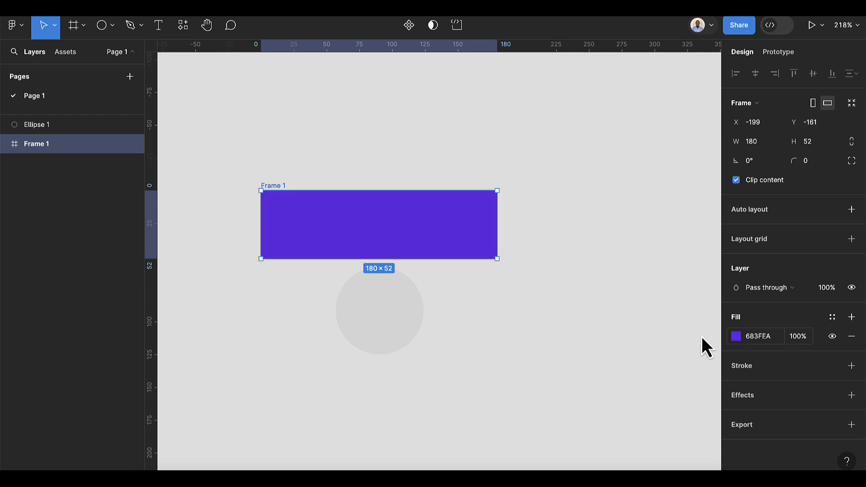
# Nest the circle inside Frame 1 and nudge it below the frame's visible area
pyautogui.click(393, 339)
pyautogui.moveTo(373, 324); pyautogui.dragTo(365, 249)
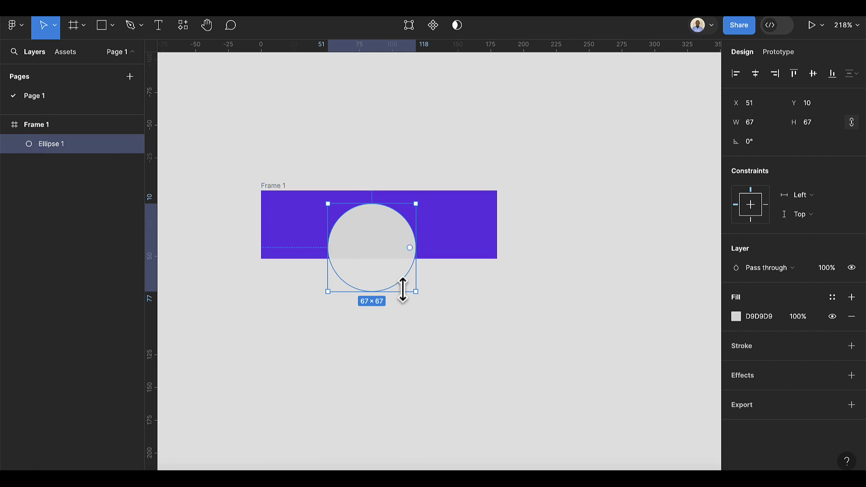
pyautogui.hotkey('shift', 'Down')
pyautogui.hotkey('shift', 'Down')
pyautogui.hotkey('shift', 'Down')
pyautogui.hotkey('shift', 'Down')
pyautogui.hotkey('shift', 'Down')
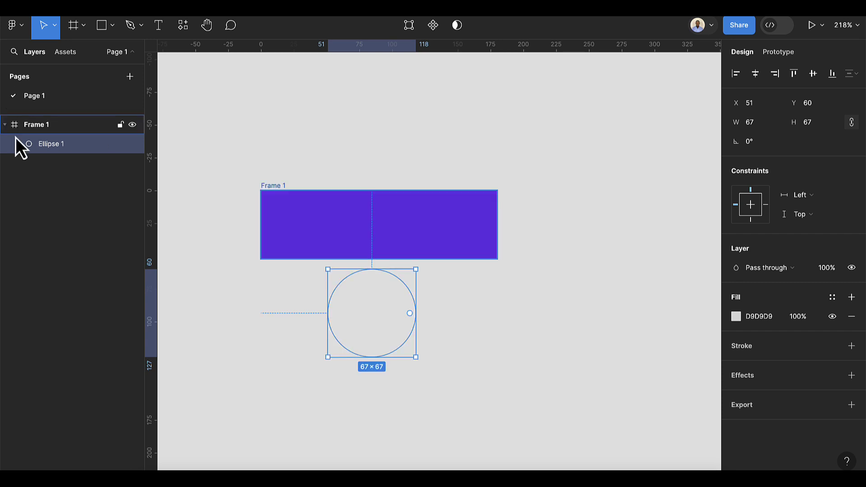
pyautogui.click(328, 195)
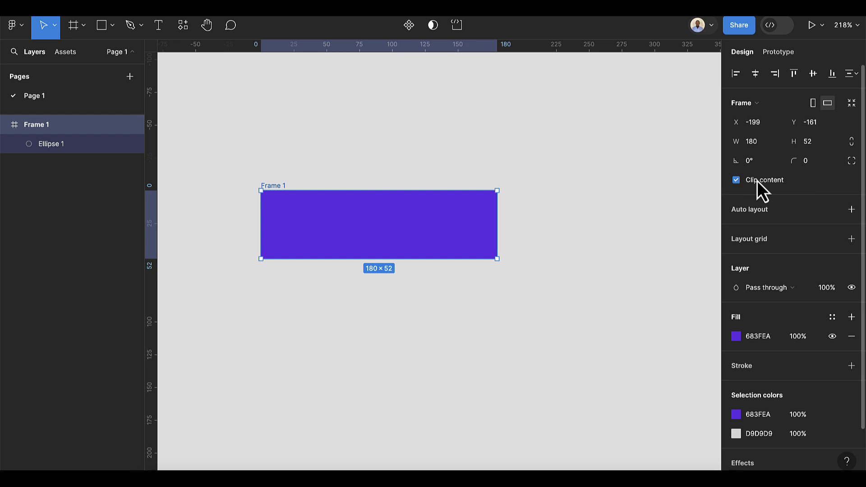
# Add 'Download' text in the purple frame, centred horizontally and vertically
pyautogui.click(162, 31)
pyautogui.click(338, 215)
pyautogui.write('Download')
pyautogui.press('Escape')
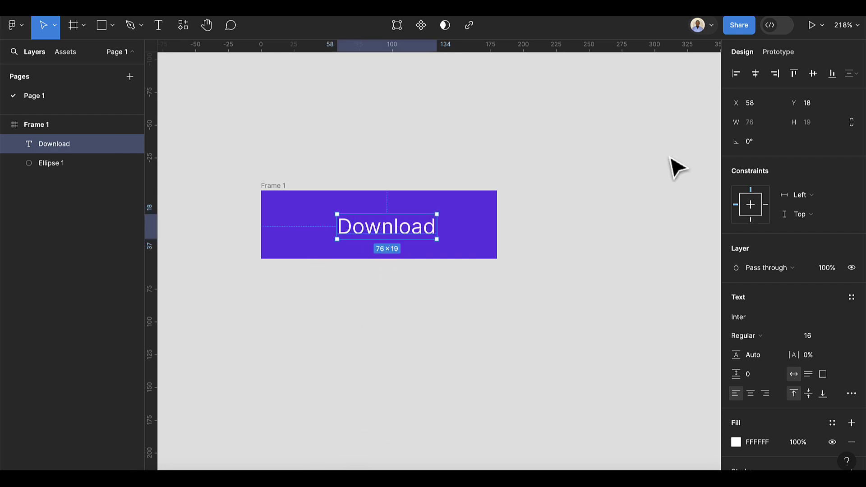
pyautogui.click(753, 74)
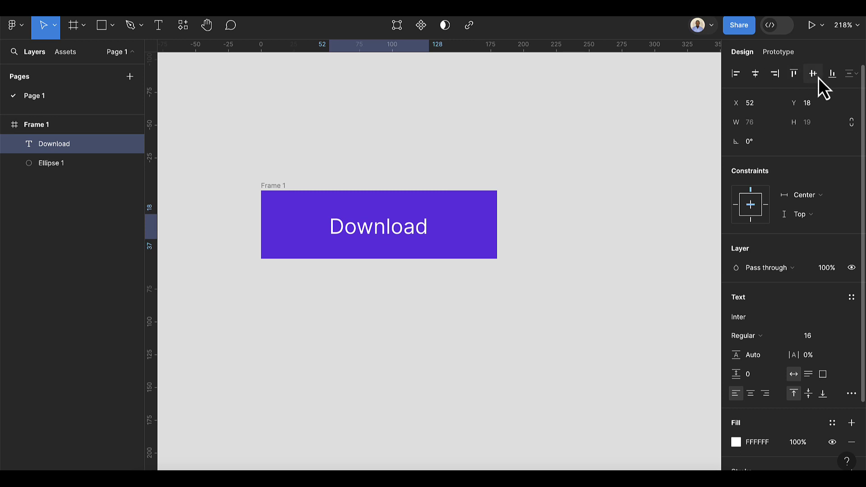
pyautogui.click(817, 77)
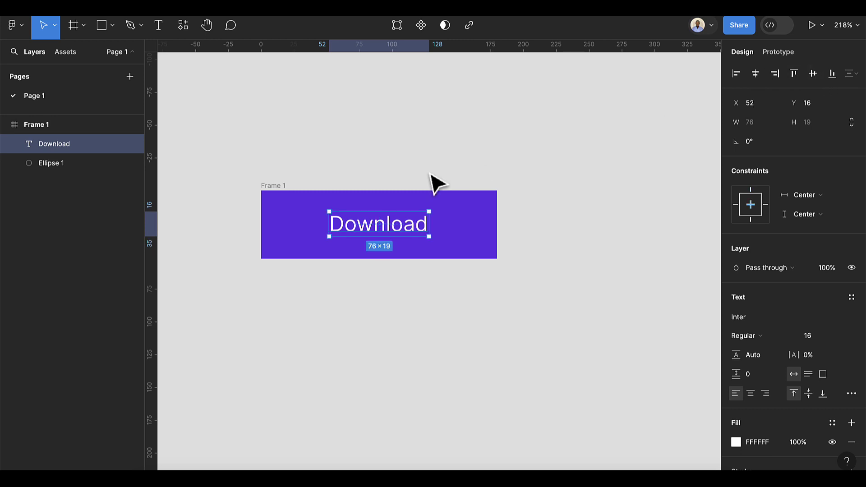
# Duplicate Frame 1 as Frame 2 and move the copy up and to the right
pyautogui.click(282, 186)
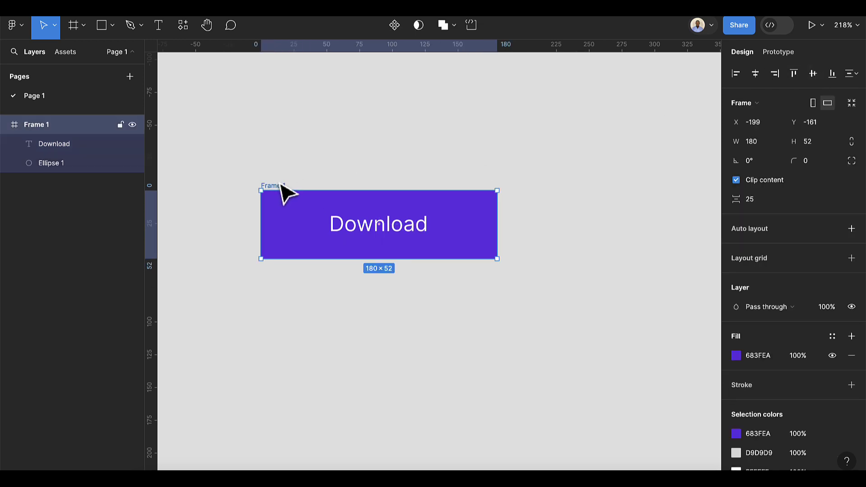
pyautogui.hotkey('ctrl', 'd')
pyautogui.scroll(-5, 481, 240)
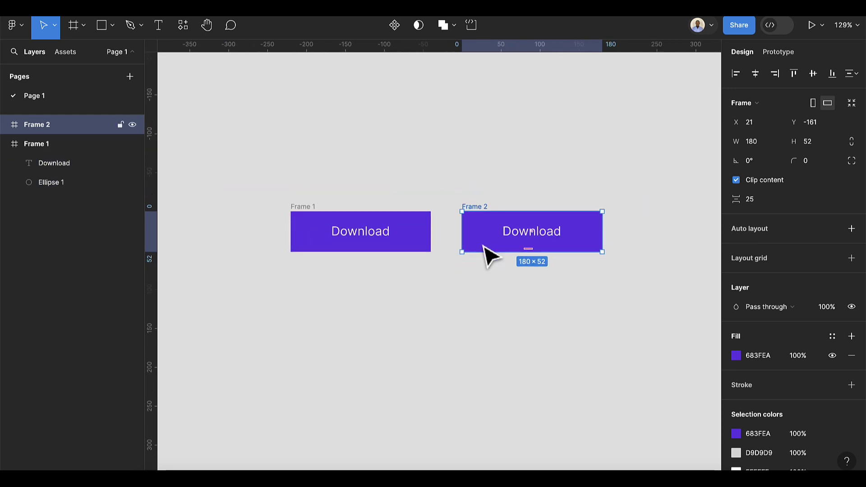
pyautogui.moveTo(489, 237); pyautogui.dragTo(503, 131)
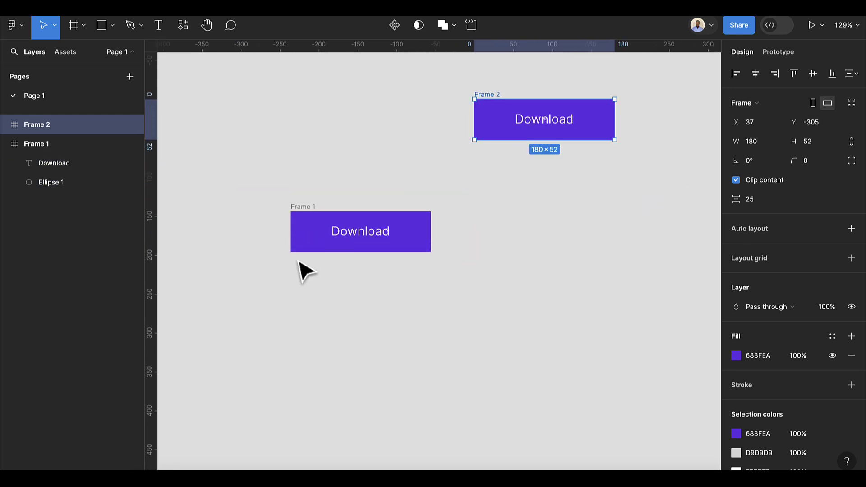
pyautogui.scroll(5, 312, 248)
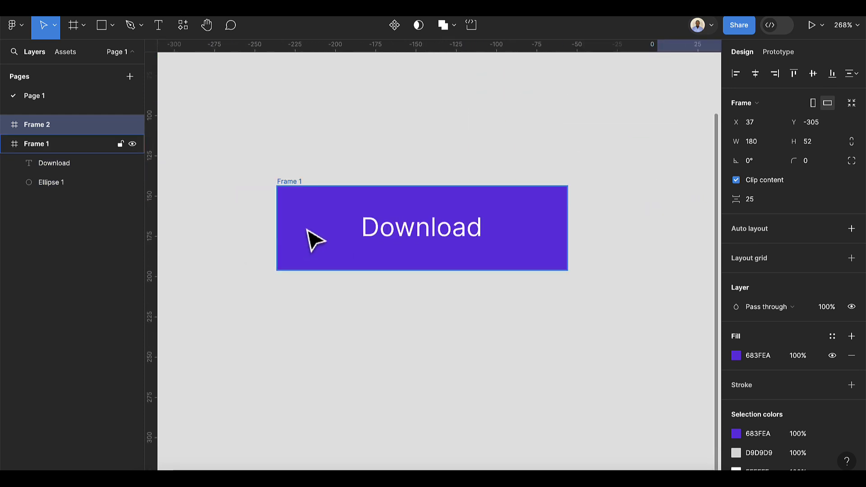
# Give Frame 1 a corner radius of 52/2 (26) for a pill shape
pyautogui.click(280, 186)
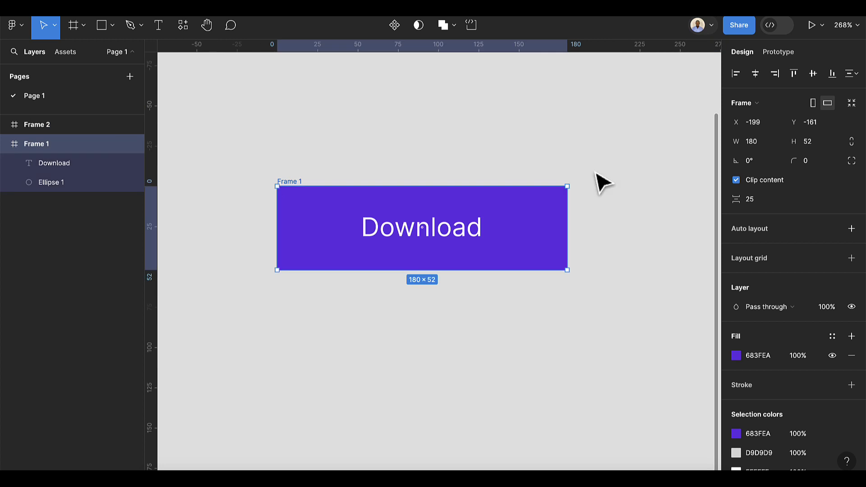
pyautogui.click(815, 165)
pyautogui.write('52/2')
pyautogui.press('Return')
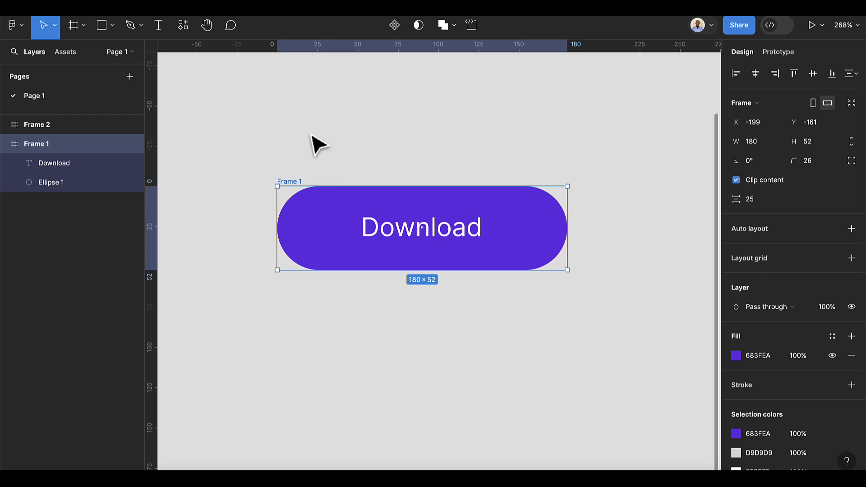
# Make Frame 1 a component named 'button 1' and add a second variant
pyautogui.click(395, 24)
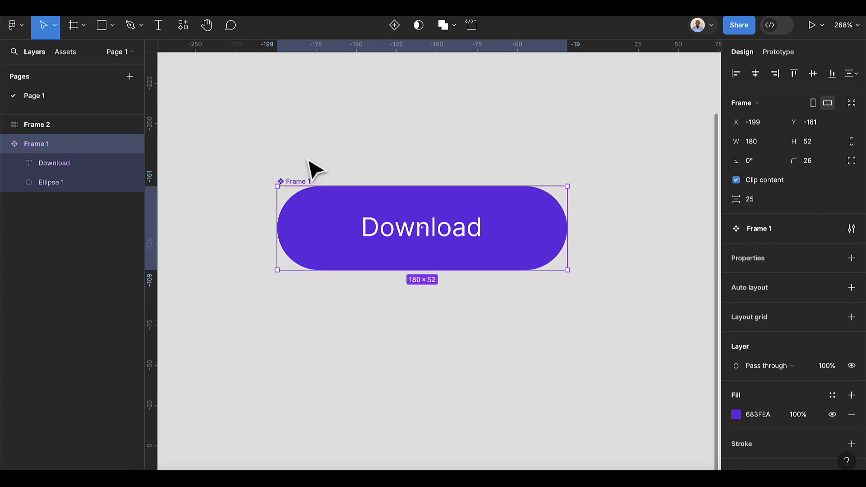
pyautogui.doubleClick(305, 181)
pyautogui.write('button 1')
pyautogui.press('Return')
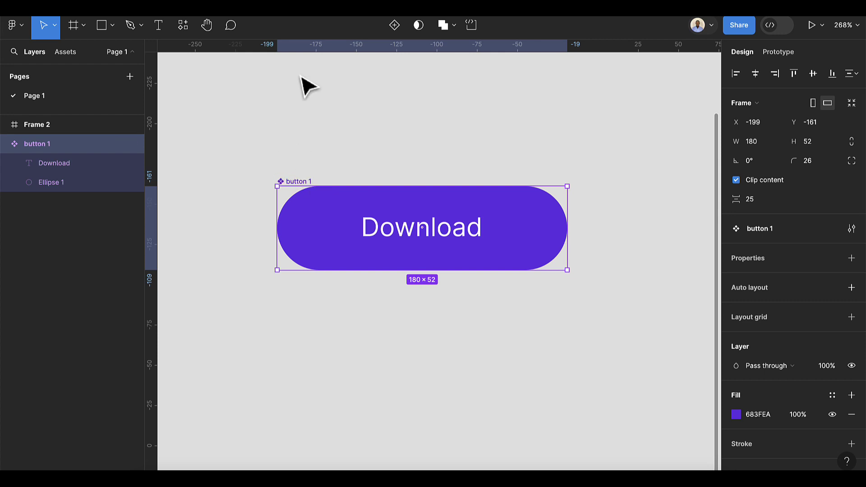
pyautogui.click(391, 28)
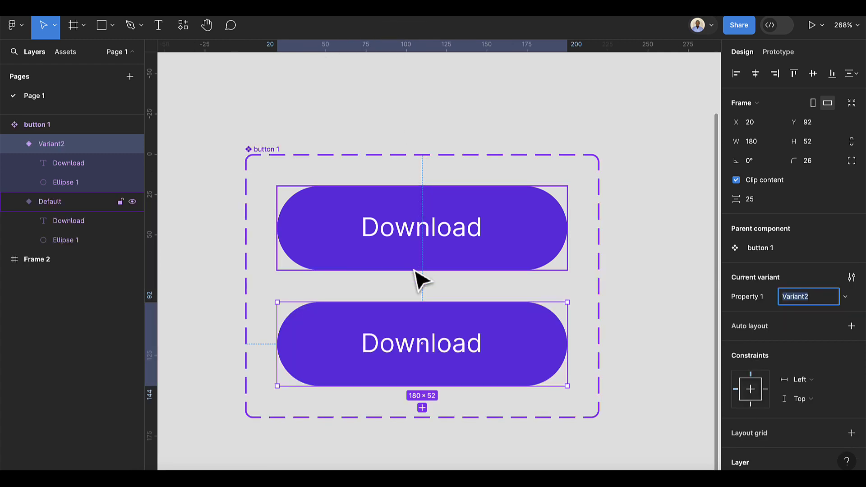
# Enlarge Variant2's circle around its centre
pyautogui.click(81, 178)
pyautogui.scroll(-3, 458, 356)
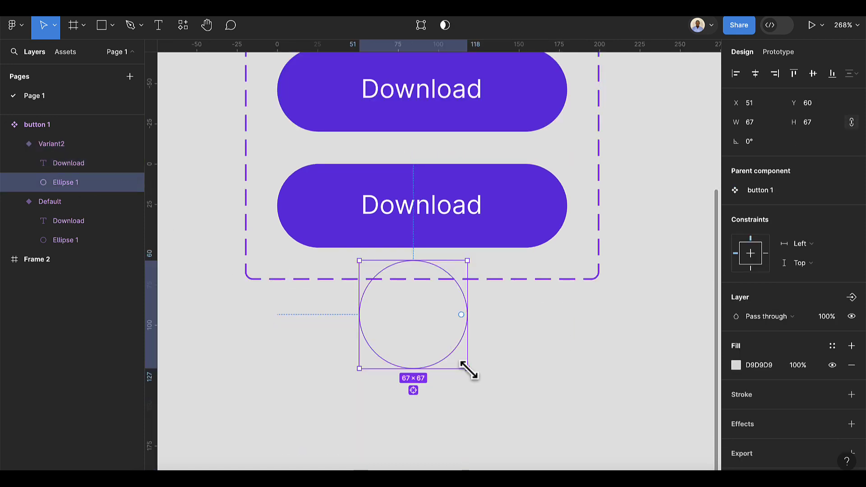
pyautogui.moveTo(469, 371); pyautogui.dragTo(549, 429)
pyautogui.click(653, 226)
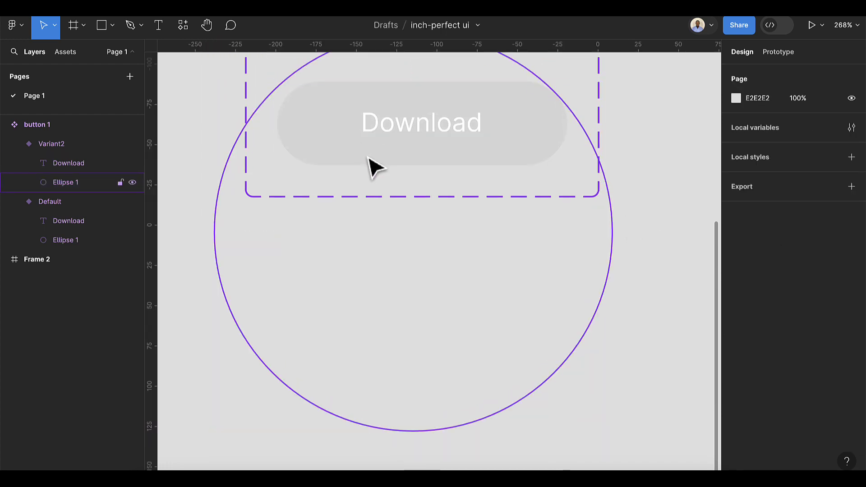
pyautogui.scroll(3, 374, 168)
pyautogui.scroll(-3, 372, 168)
pyautogui.scroll(3, 374, 181)
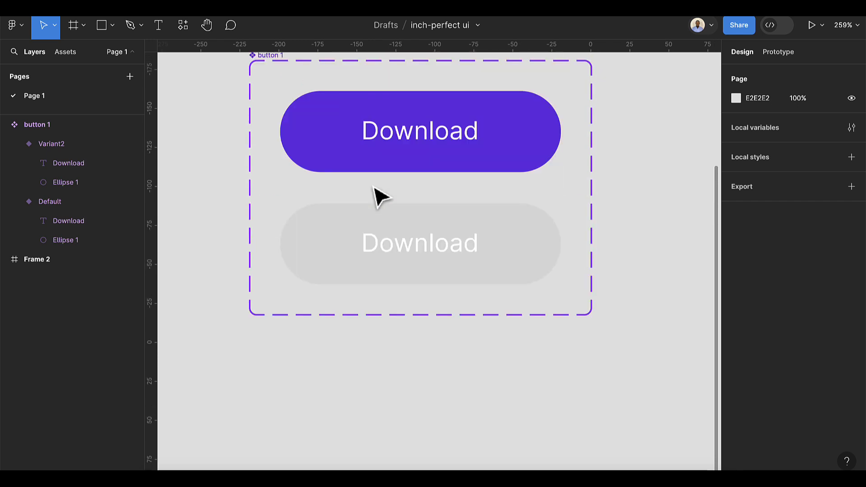
# Fill Variant2's circle with white at 30% opacity
pyautogui.click(55, 182)
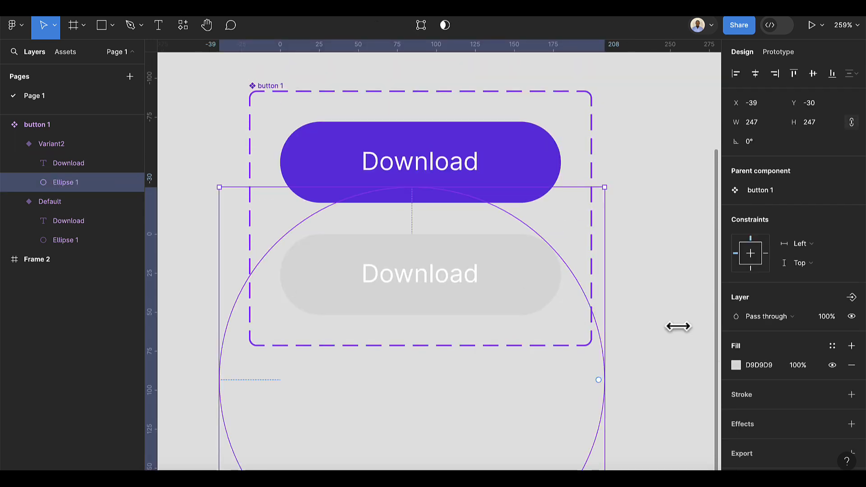
pyautogui.click(736, 366)
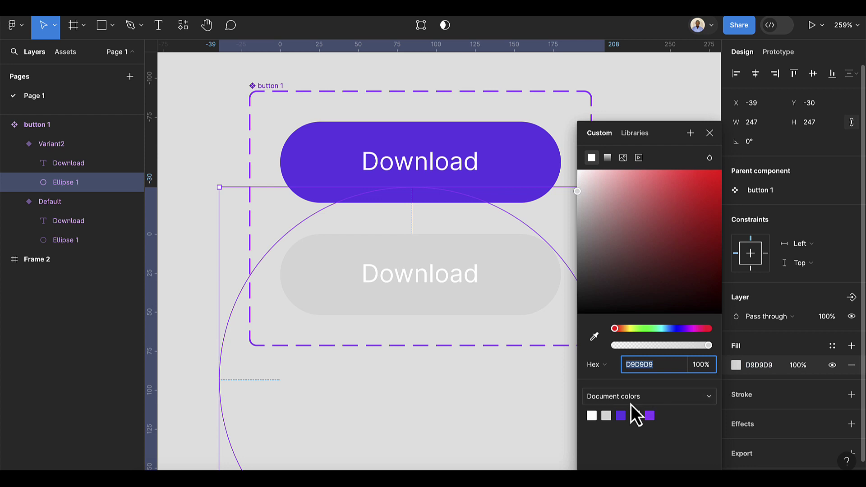
pyautogui.click(592, 416)
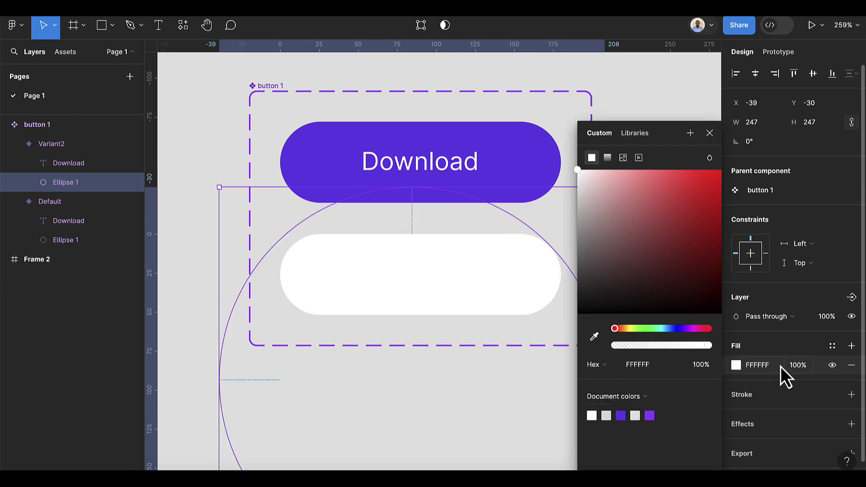
pyautogui.click(796, 366)
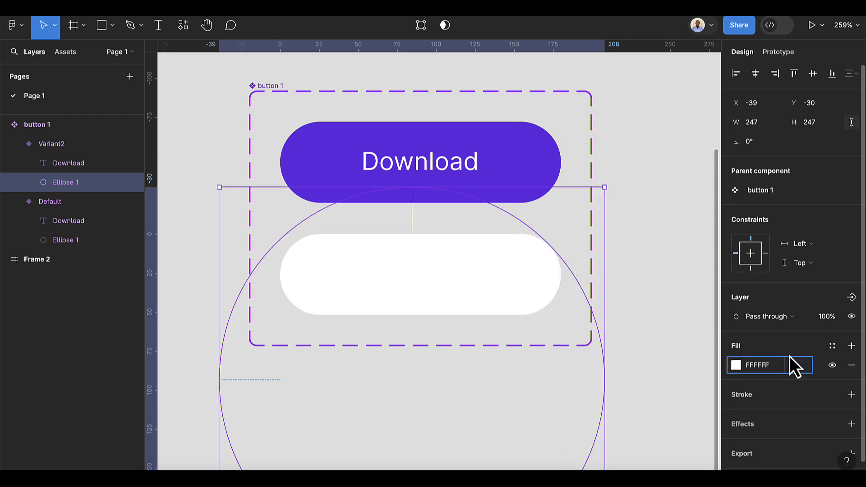
pyautogui.write('30')
pyautogui.press('Return')
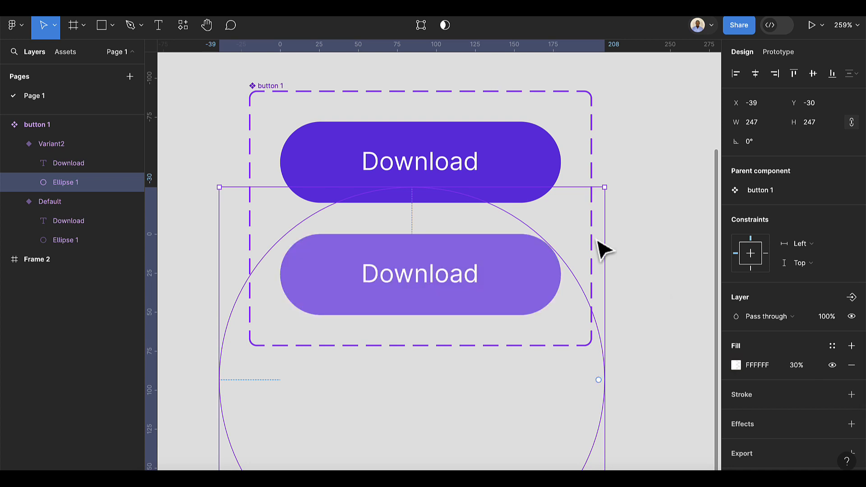
pyautogui.click(622, 166)
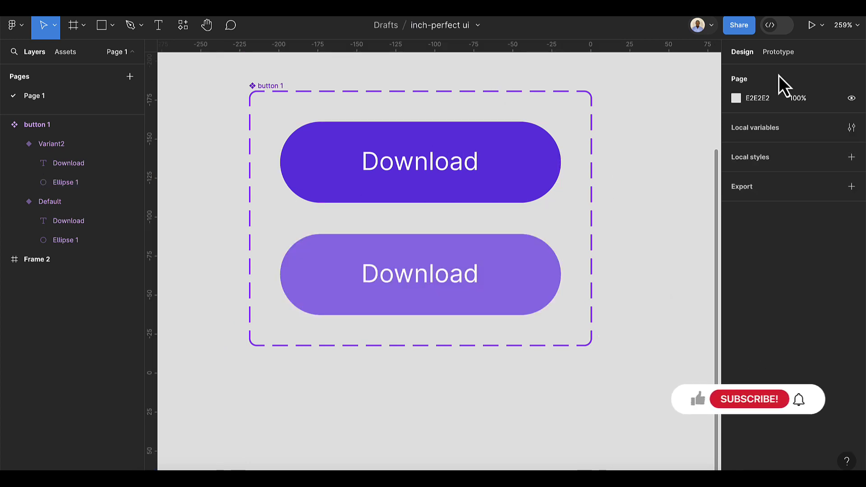
# Link Default to Variant2 with a While hovering trigger, Smart animate, Linear, 300ms
pyautogui.click(776, 53)
pyautogui.click(533, 171)
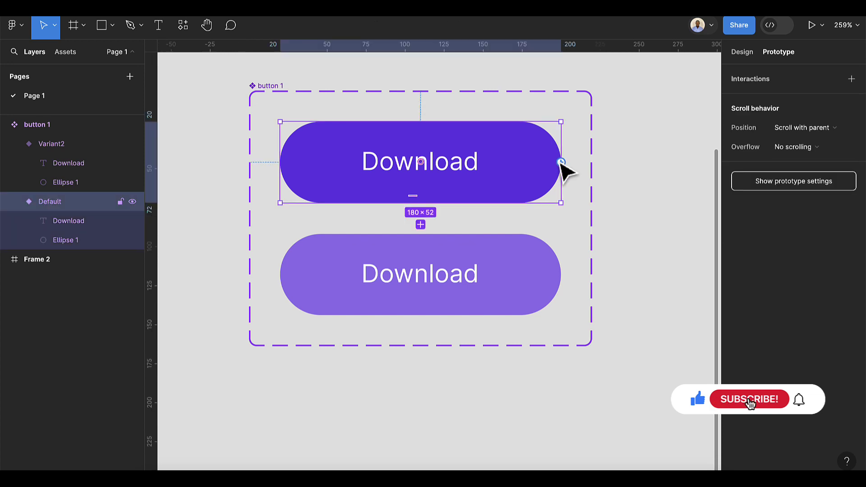
pyautogui.moveTo(564, 166); pyautogui.dragTo(553, 287)
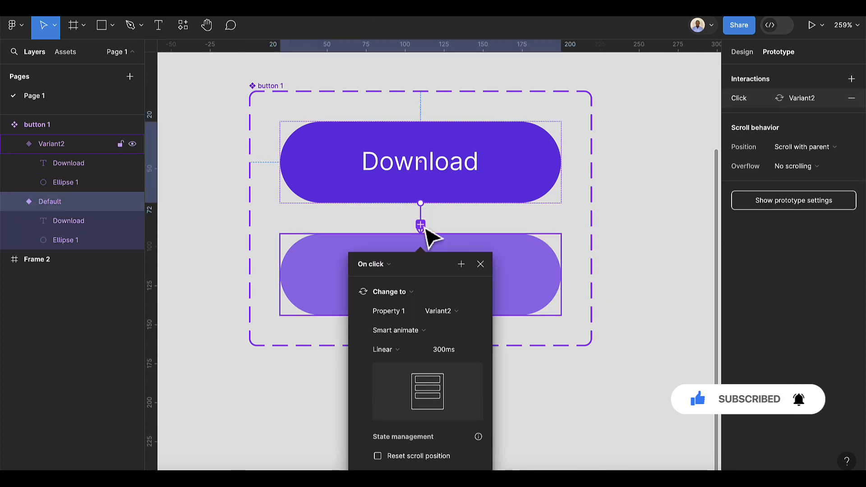
pyautogui.click(372, 268)
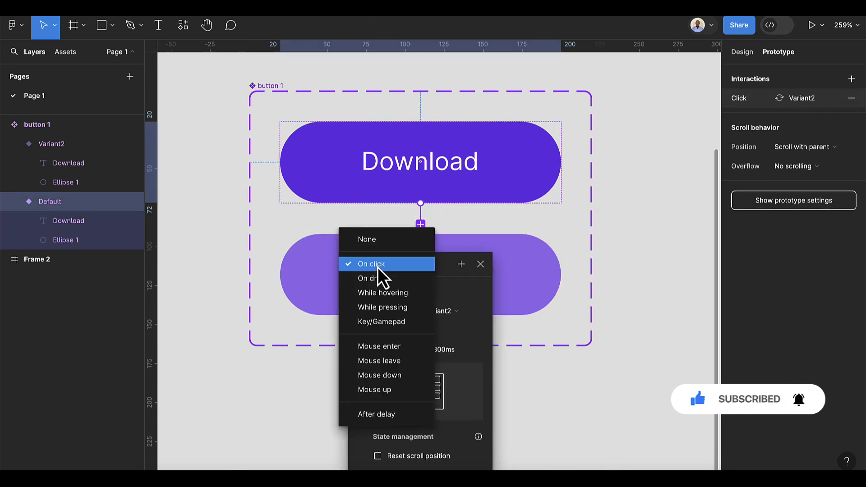
pyautogui.click(379, 294)
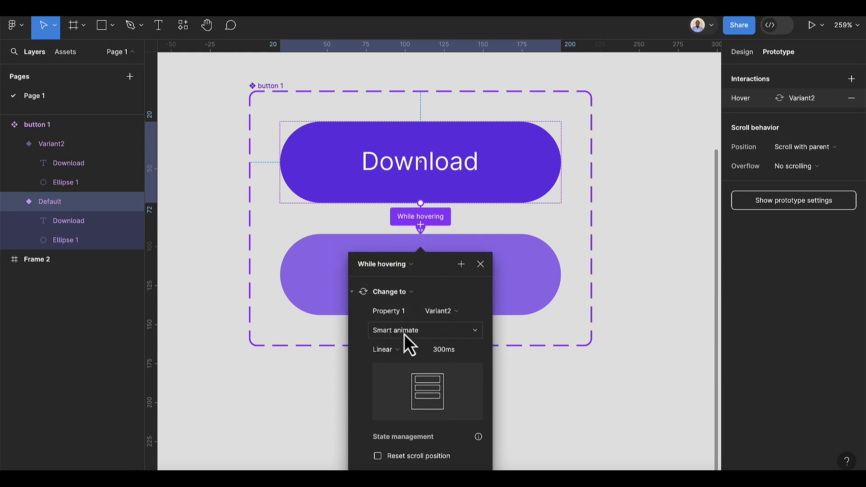
pyautogui.click(404, 334)
pyautogui.click(404, 334)
pyautogui.click(390, 349)
pyautogui.click(392, 351)
pyautogui.click(481, 264)
pyautogui.scroll(-5, 489, 318)
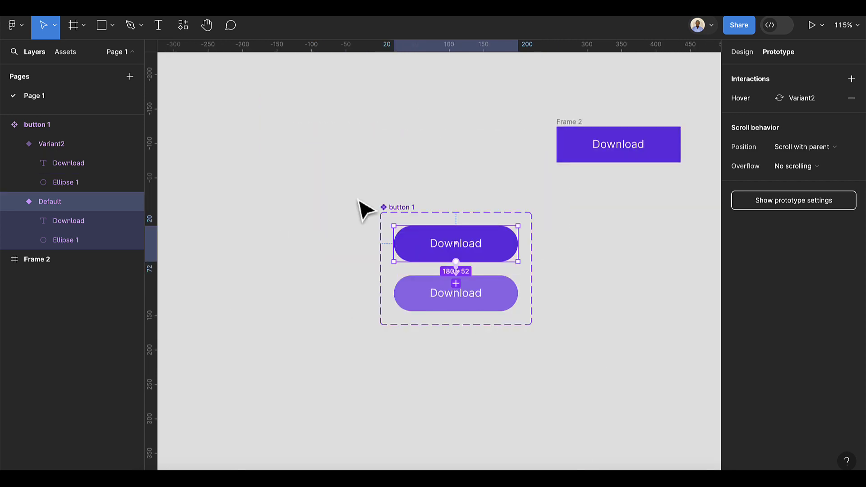
# Draw a new frame, Frame 3, below the button component
pyautogui.click(76, 26)
pyautogui.scroll(-3, 311, 243)
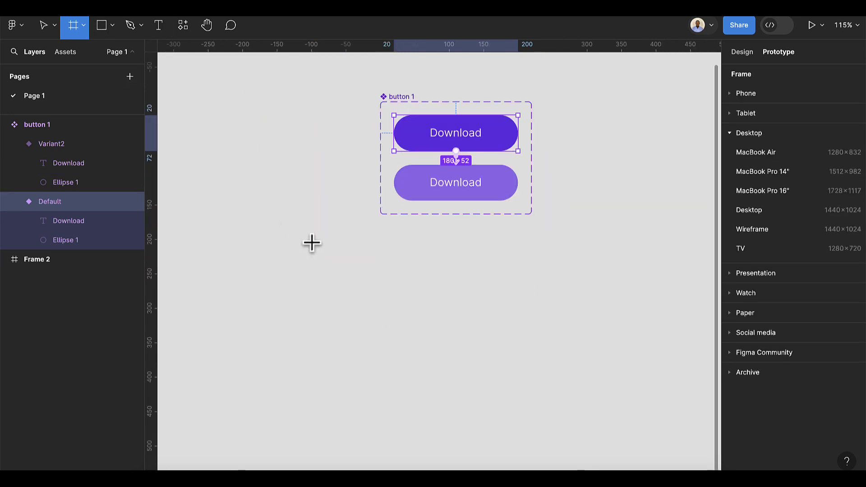
pyautogui.moveTo(268, 313)
pyautogui.mouseDown()
pyautogui.moveTo(402, 408)
pyautogui.moveTo(427, 459)
pyautogui.moveTo(402, 474)
pyautogui.moveTo(418, 469)
pyautogui.mouseUp()
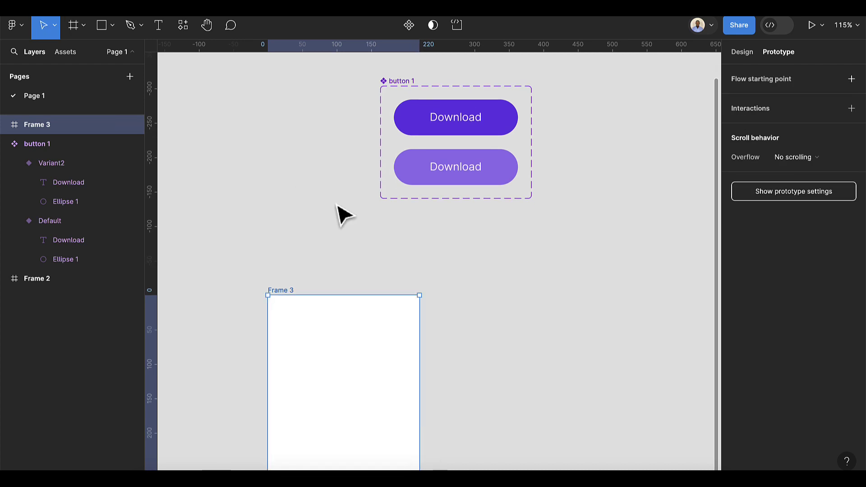
# Drop a button 1 instance from Assets into Frame 3 and preview it
pyautogui.click(66, 52)
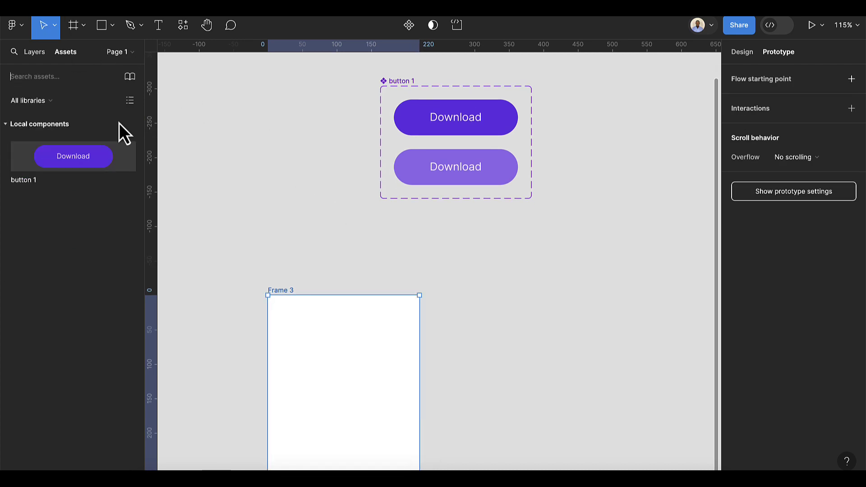
pyautogui.moveTo(80, 162); pyautogui.dragTo(352, 350)
pyautogui.scroll(-3, 366, 343)
pyautogui.click(288, 224)
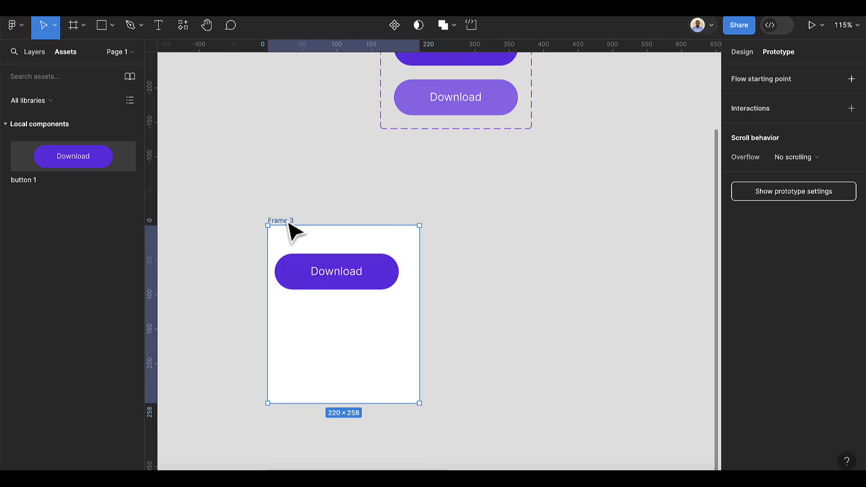
pyautogui.hotkey('shift', 'space')
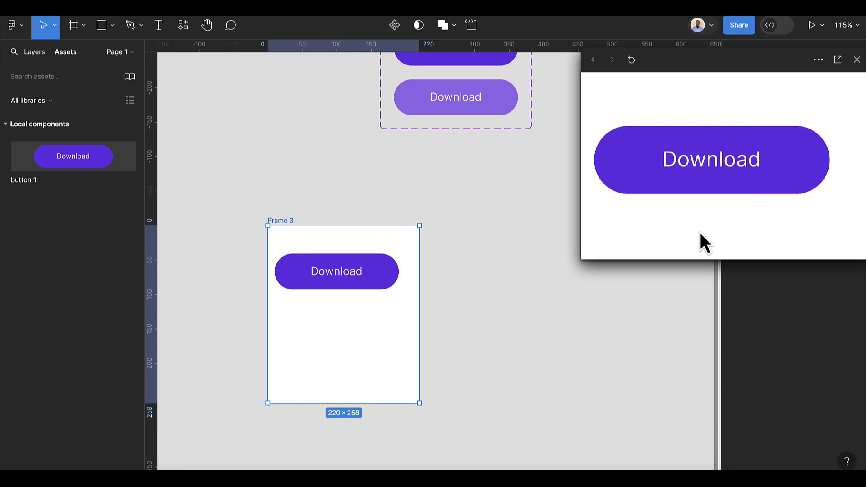
# Close the preview and duplicate Frame 2 as Frame 4, repositioning the frames
pyautogui.click(857, 60)
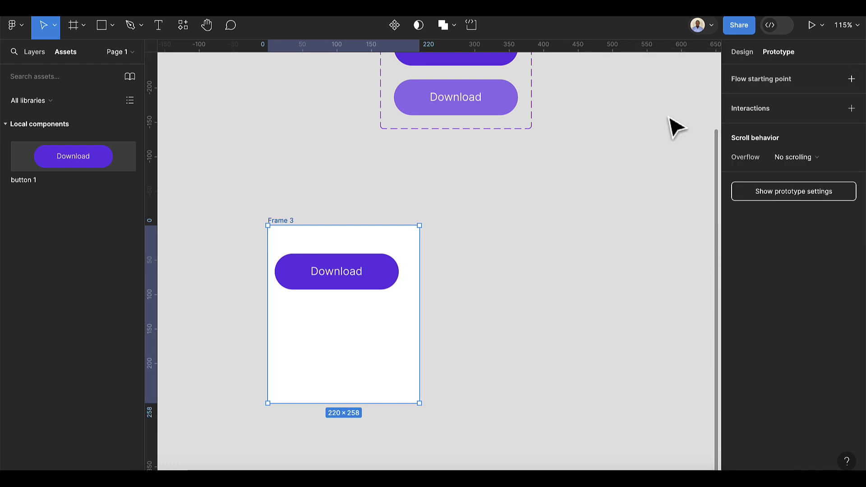
pyautogui.scroll(-3, 615, 164)
pyautogui.scroll(5, 616, 166)
pyautogui.hscroll(3, 616, 165)
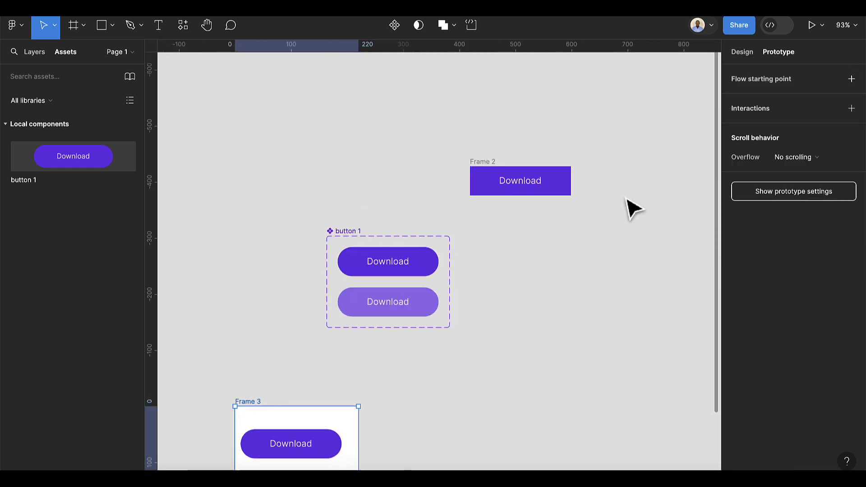
pyautogui.click(487, 169)
pyautogui.hotkey('ctrl', 'd')
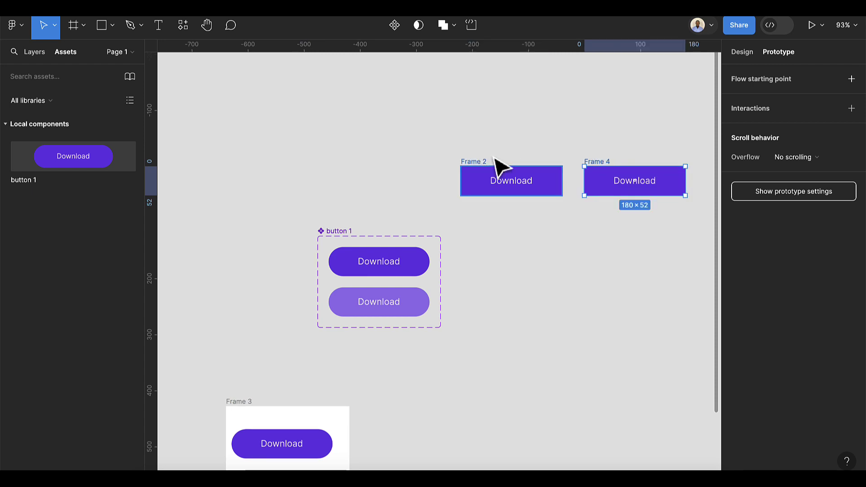
pyautogui.moveTo(485, 170); pyautogui.dragTo(499, 279)
pyautogui.scroll(3, 506, 294)
# Delete Ellipse 1 from Frame 2 in the Layers list
pyautogui.click(35, 53)
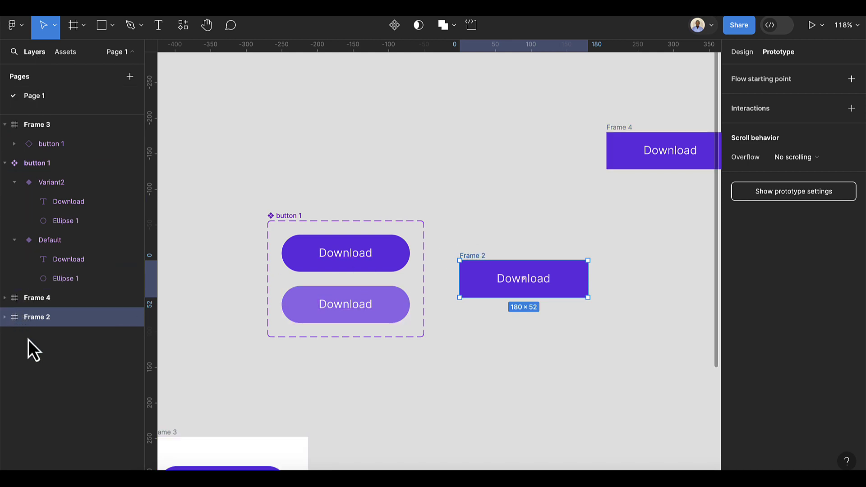
pyautogui.click(5, 317)
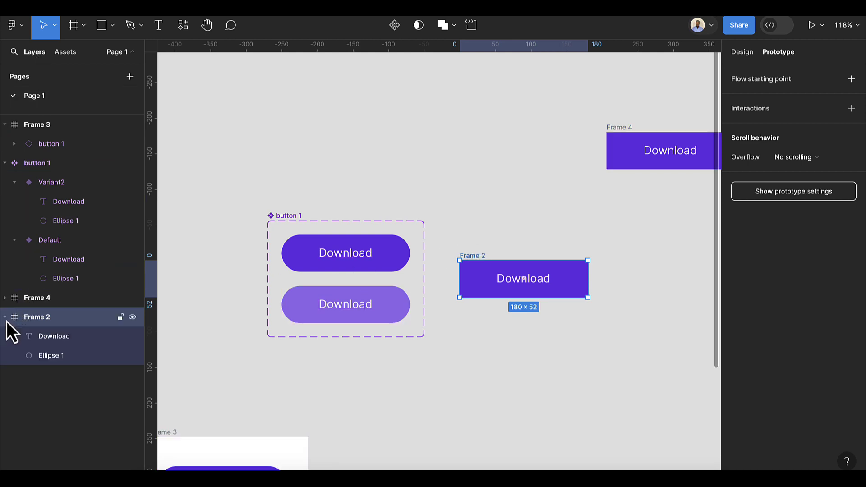
pyautogui.click(43, 355)
pyautogui.press('Delete')
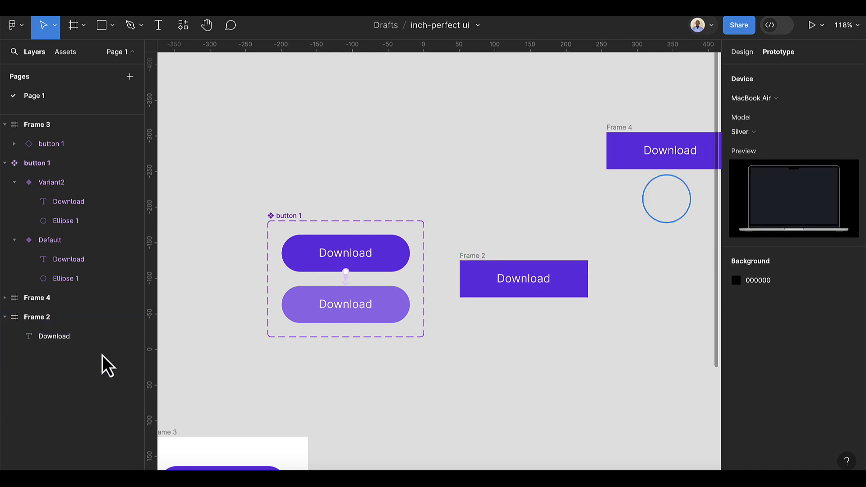
# Draw a rectangle behind the Download text covering Frame 2's left side, full height
pyautogui.click(102, 27)
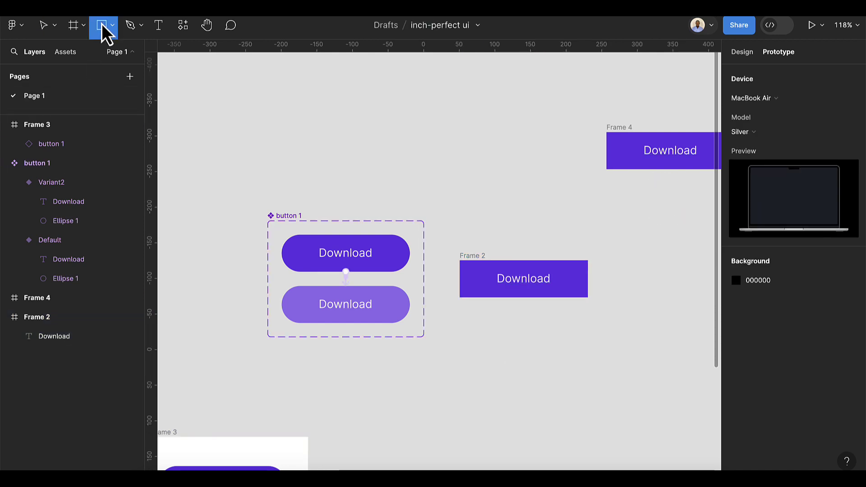
pyautogui.moveTo(476, 269); pyautogui.dragTo(511, 294)
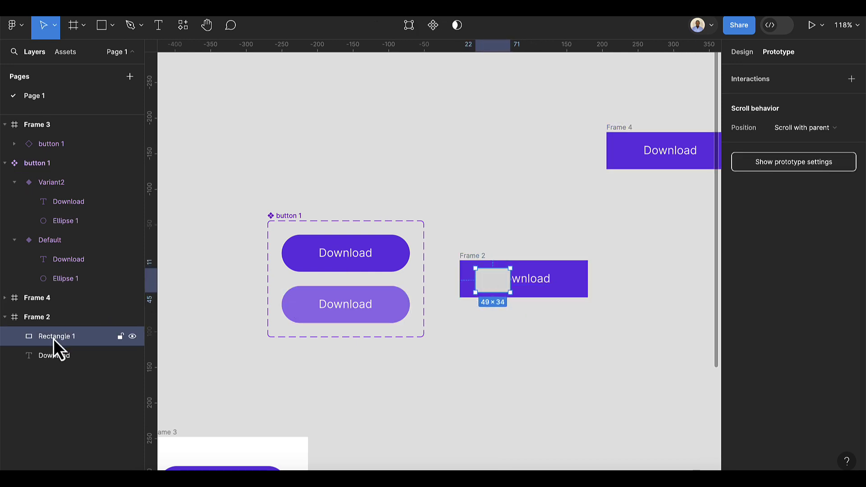
pyautogui.moveTo(50, 337); pyautogui.dragTo(56, 364)
pyautogui.scroll(5, 475, 279)
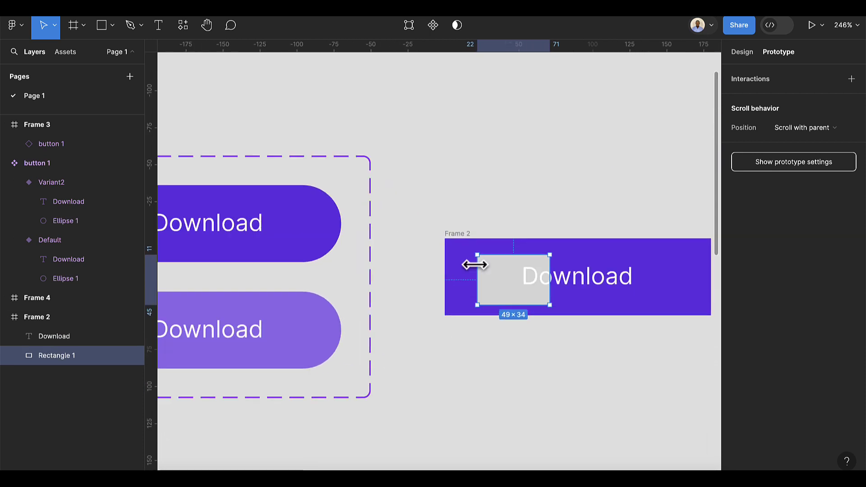
pyautogui.click(743, 52)
pyautogui.moveTo(479, 283); pyautogui.dragTo(445, 283)
pyautogui.moveTo(472, 256); pyautogui.dragTo(472, 238)
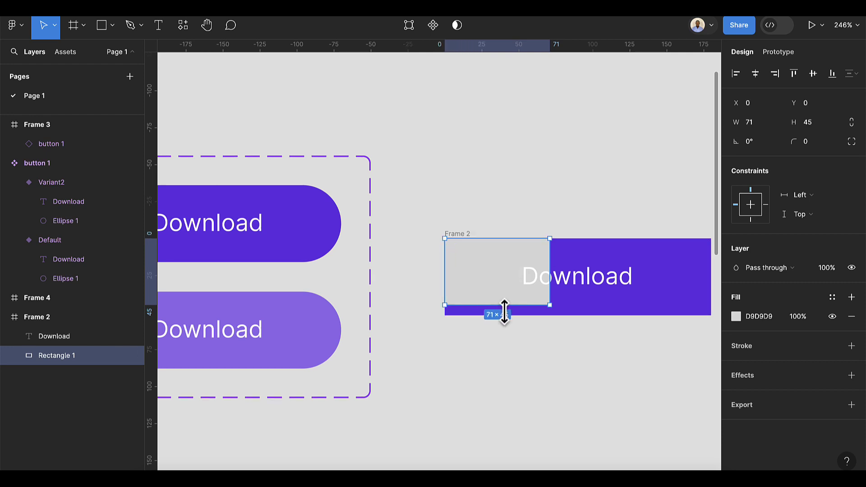
pyautogui.moveTo(505, 311); pyautogui.dragTo(507, 317)
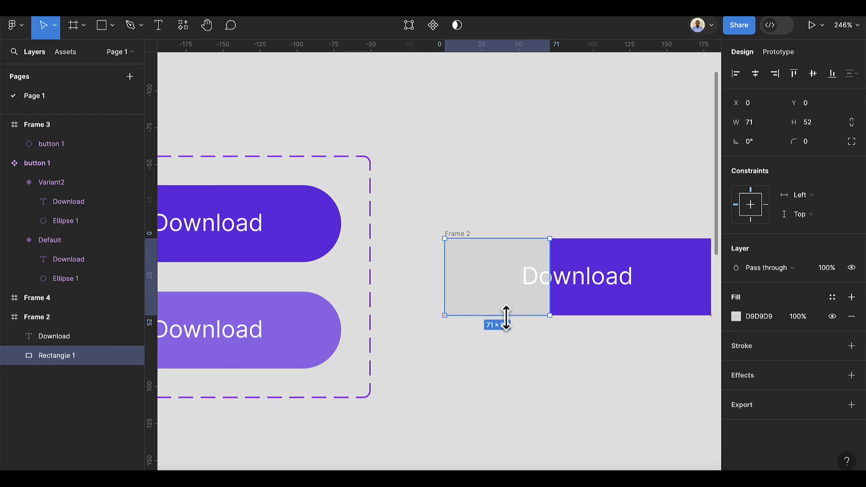
# Change the rectangle's fill colour to yellow
pyautogui.click(737, 318)
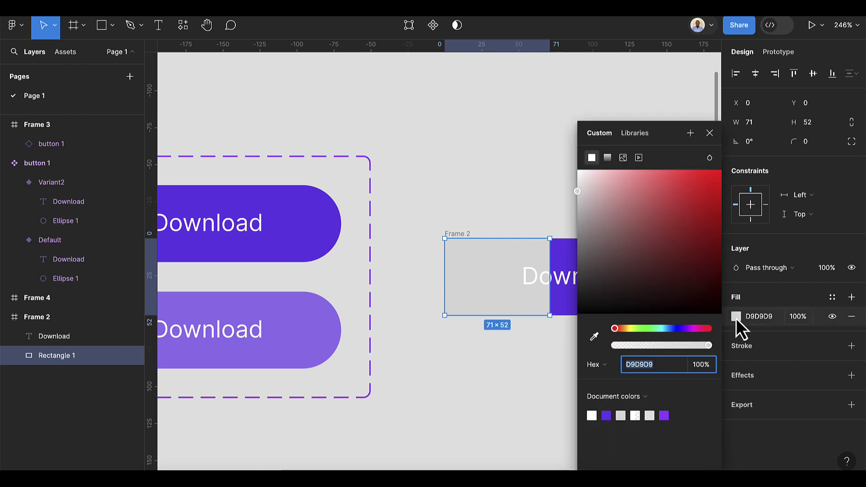
pyautogui.click(630, 330)
pyautogui.moveTo(676, 214); pyautogui.dragTo(691, 174)
pyautogui.click(710, 133)
# Shift the yellow rectangle left out of Frame 2 to X -80
pyautogui.scroll(-1, 605, 337)
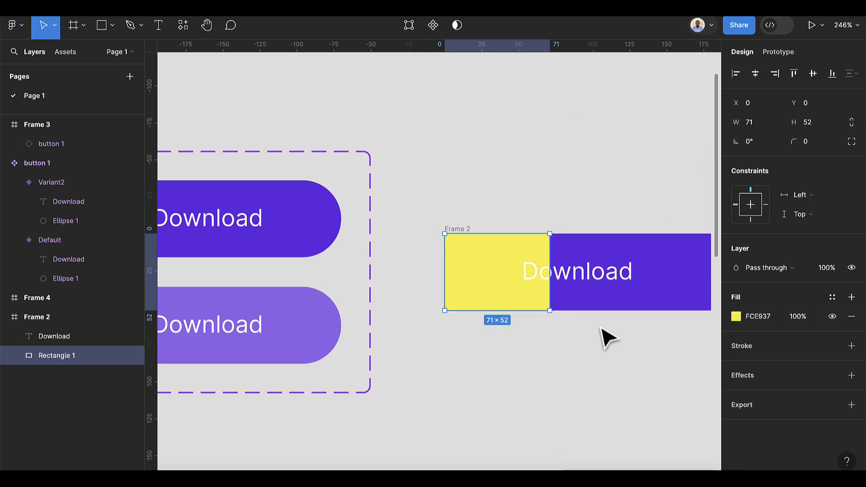
pyautogui.hscroll(2, 564, 275)
pyautogui.click(519, 221)
pyautogui.click(472, 301)
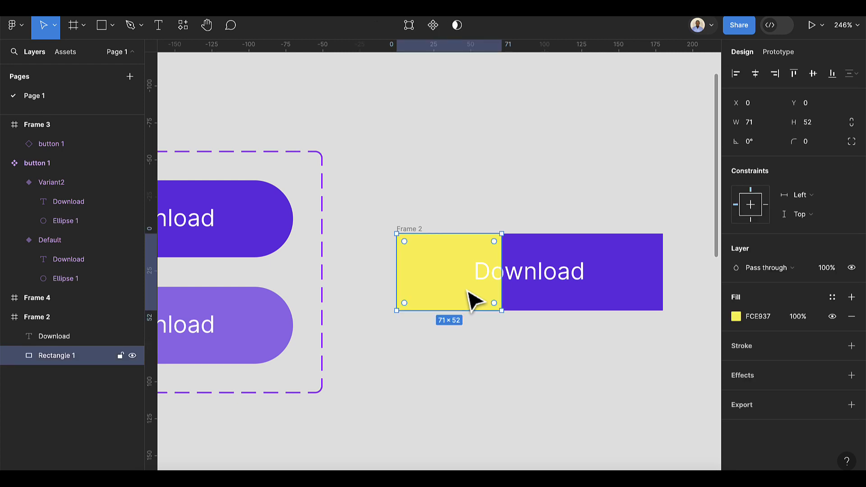
pyautogui.hotkey('shift', 'Left')
pyautogui.hotkey('shift', 'Left')
pyautogui.hotkey('shift', 'Left')
pyautogui.hotkey('shift', 'Left')
pyautogui.hotkey('shift', 'Left')
pyautogui.hotkey('shift', 'Left')
pyautogui.hotkey('shift', 'Left')
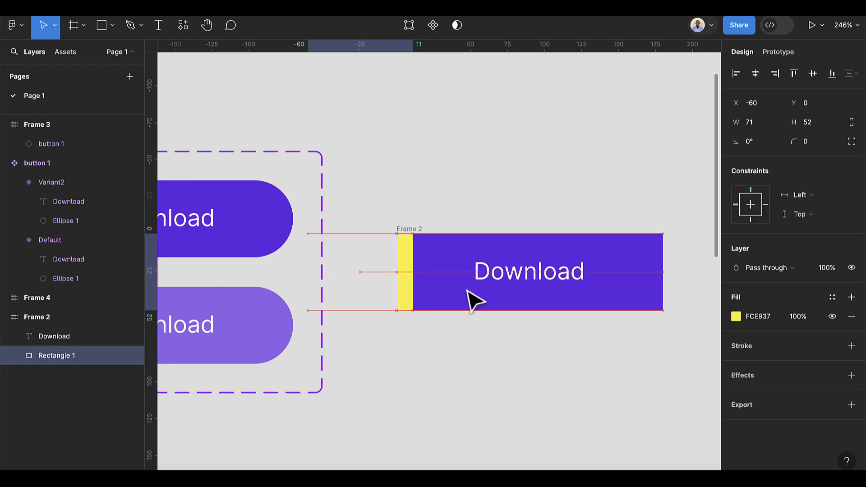
pyautogui.hotkey('shift', 'Left')
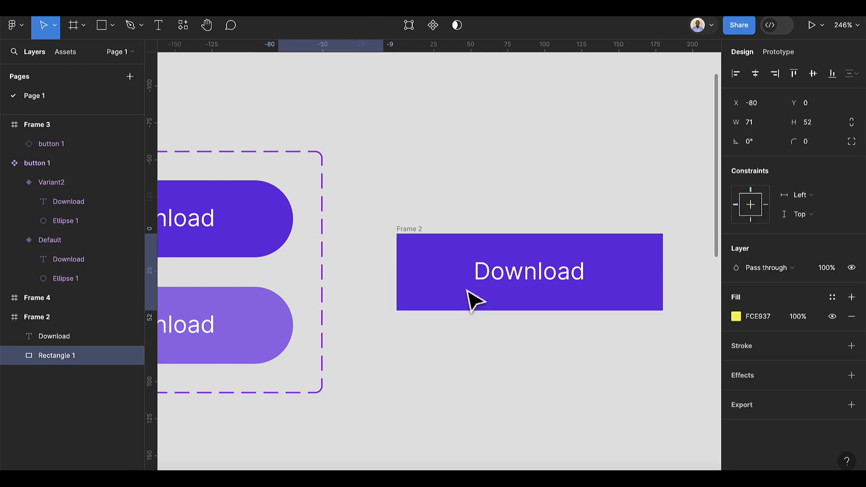
pyautogui.click(420, 230)
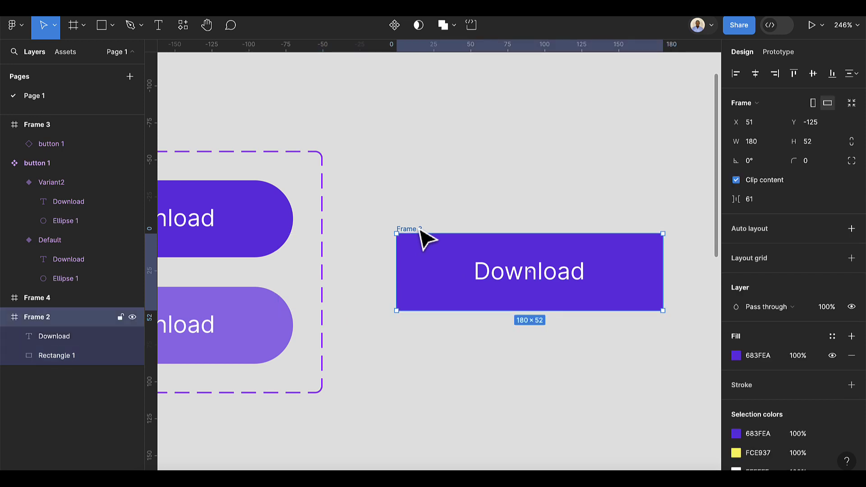
# Make Frame 2 a component with a second variant and name the set 'Button 2'
pyautogui.click(399, 27)
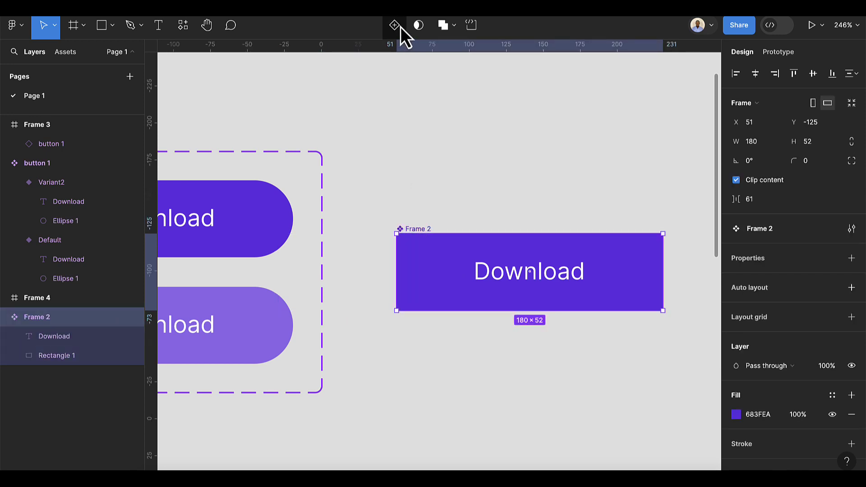
pyautogui.click(400, 30)
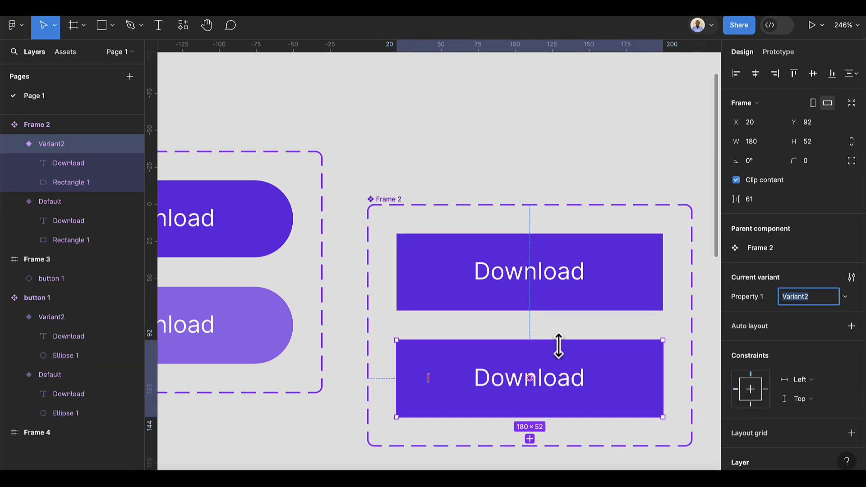
pyautogui.scroll(-3, 573, 359)
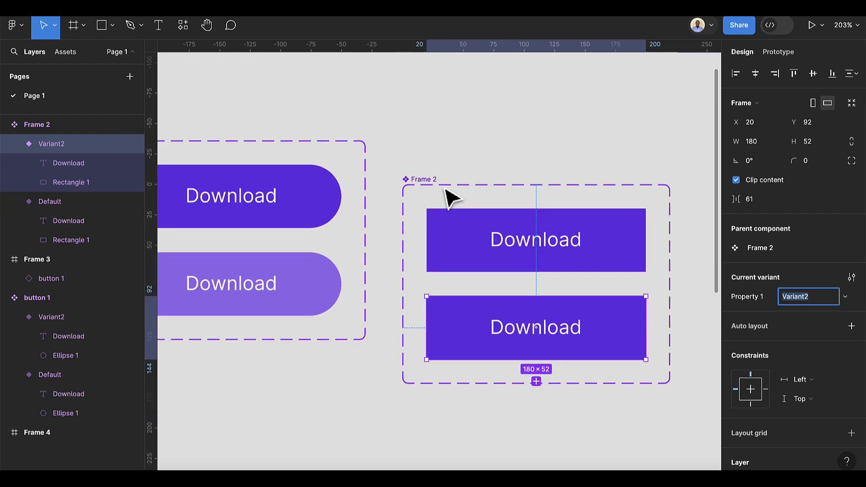
pyautogui.moveTo(435, 186); pyautogui.dragTo(432, 137)
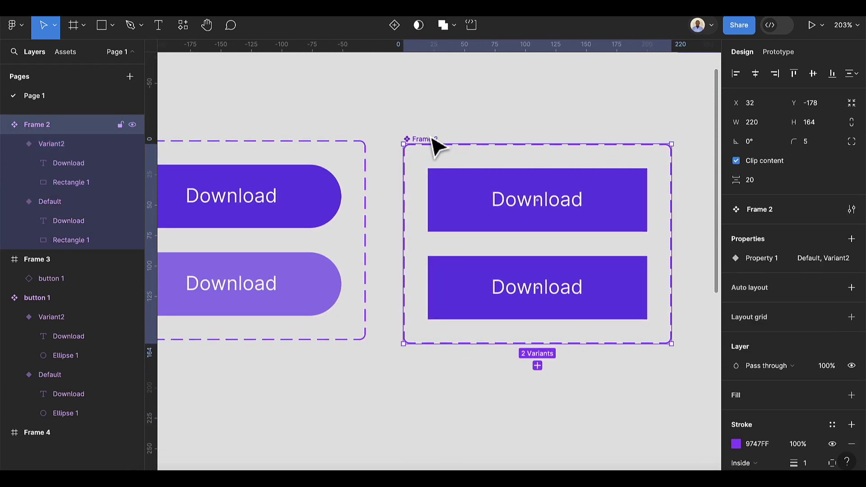
pyautogui.doubleClick(432, 140)
pyautogui.write('Button 2')
pyautogui.press('Return')
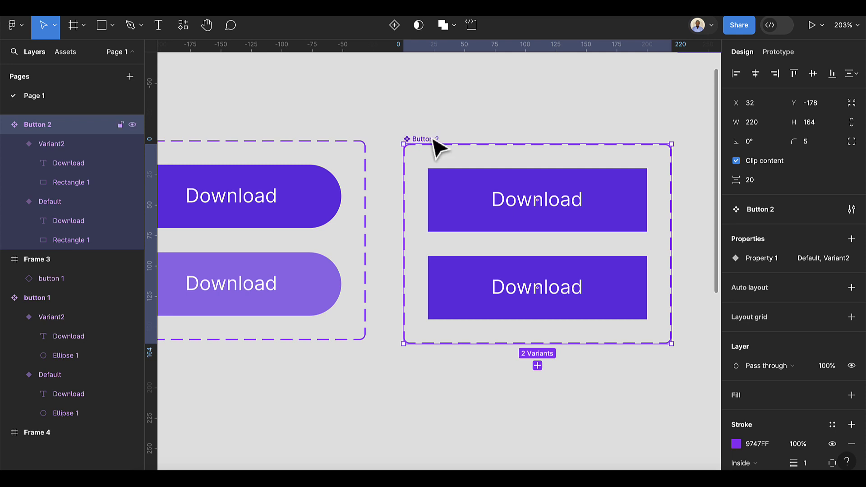
# In Variant2, move the yellow rectangle to X 0 and stretch it to 180 wide
pyautogui.click(479, 290)
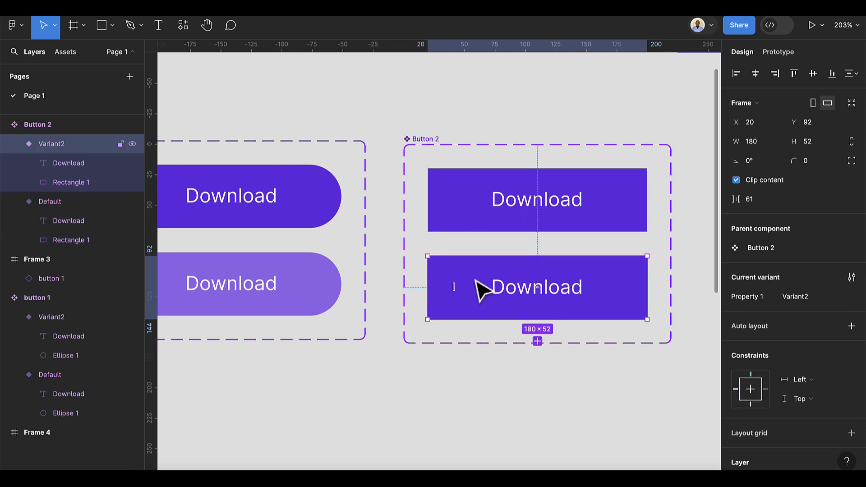
pyautogui.click(82, 185)
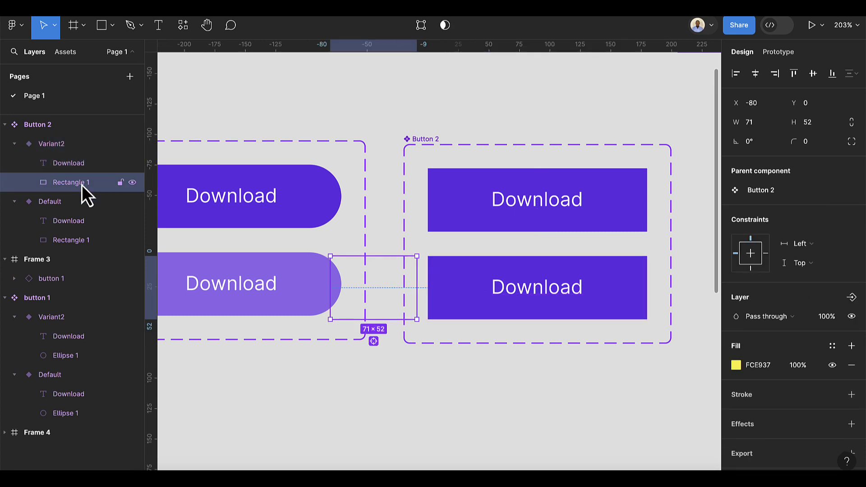
pyautogui.hotkey('shift', 'Right')
pyautogui.hotkey('shift', 'Right')
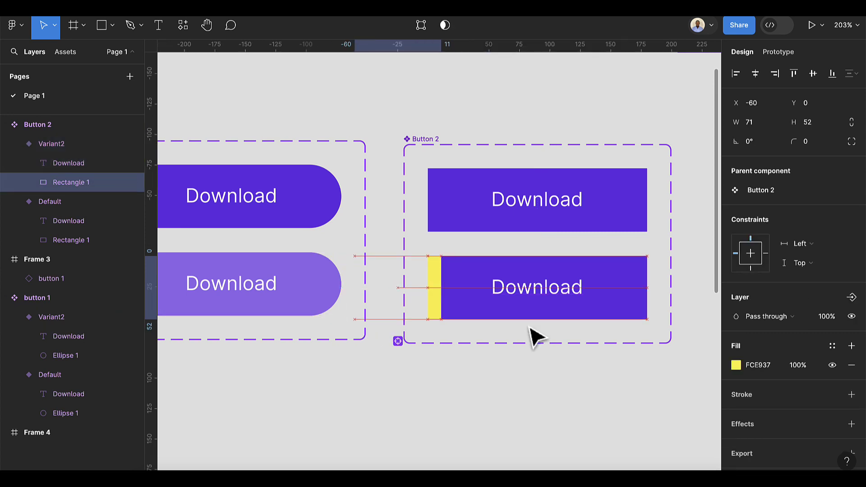
pyautogui.hotkey('shift', 'Right')
pyautogui.hotkey('shift', 'Right')
pyautogui.hotkey('shift', 'Right')
pyautogui.hotkey('shift', 'Right')
pyautogui.hotkey('shift', 'Right')
pyautogui.hotkey('shift', 'Right')
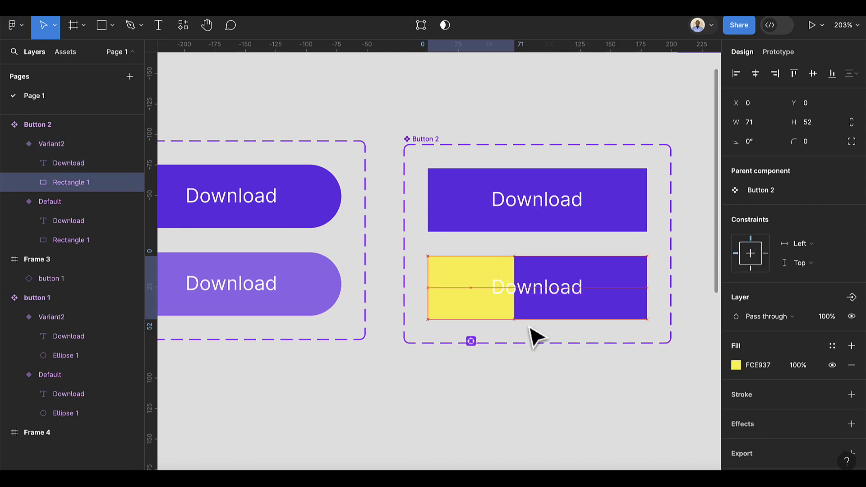
pyautogui.moveTo(511, 296); pyautogui.dragTo(645, 310)
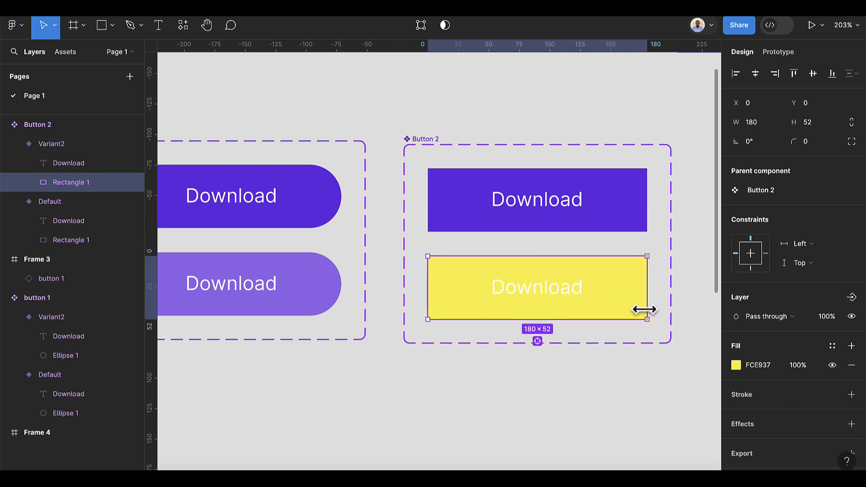
pyautogui.hscroll(2, 667, 321)
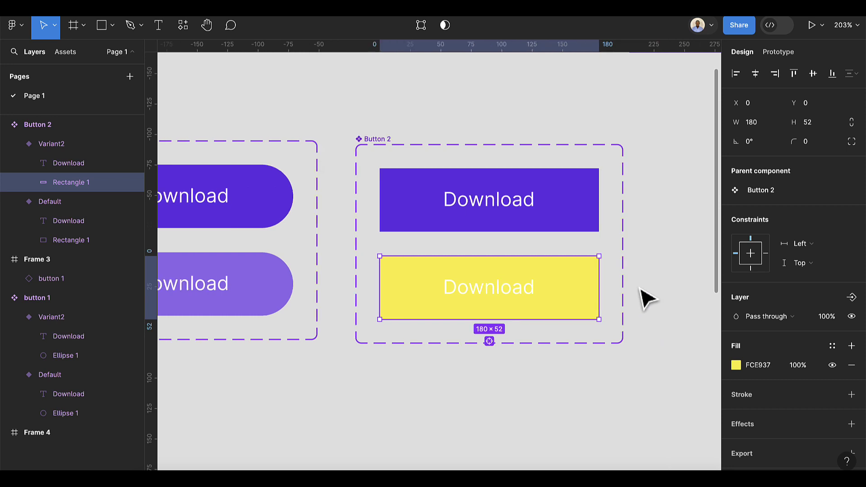
# Link Button 2's Default variant to Variant2 with a While hovering trigger
pyautogui.click(787, 52)
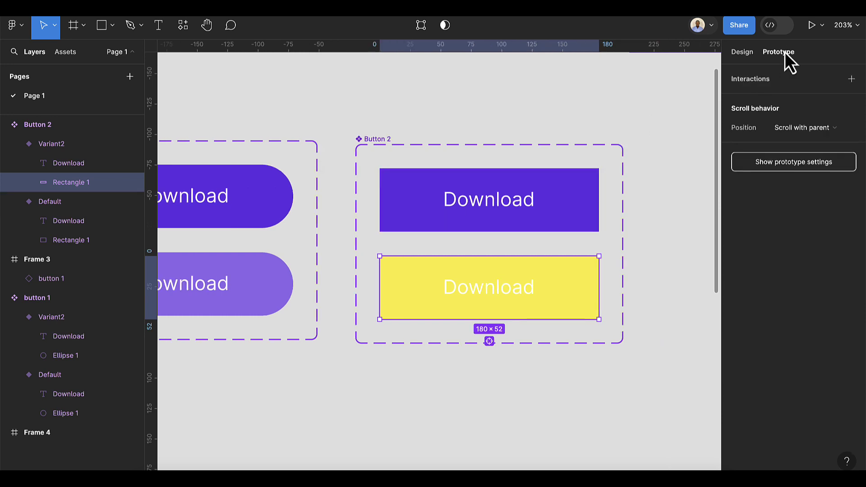
pyautogui.click(553, 211)
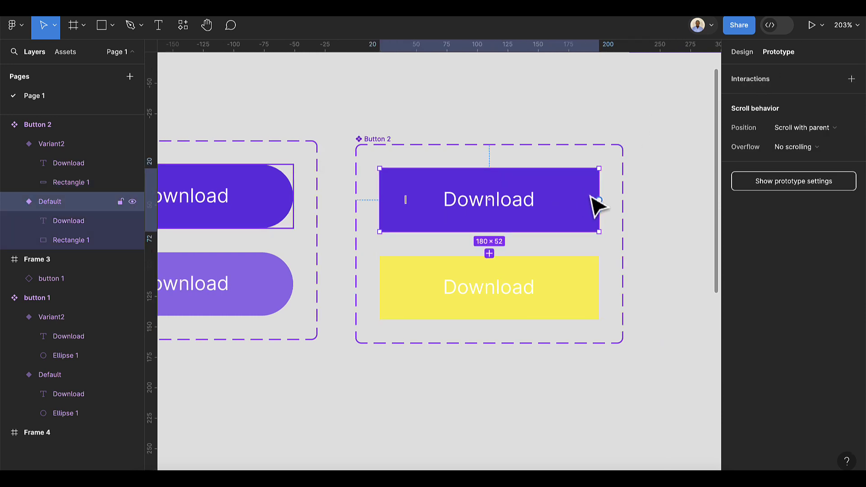
pyautogui.moveTo(599, 200); pyautogui.dragTo(590, 293)
pyautogui.click(456, 288)
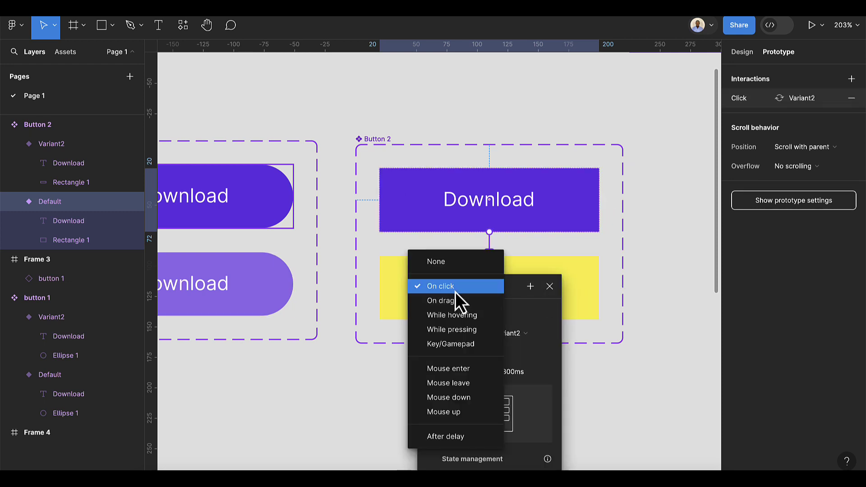
pyautogui.click(461, 321)
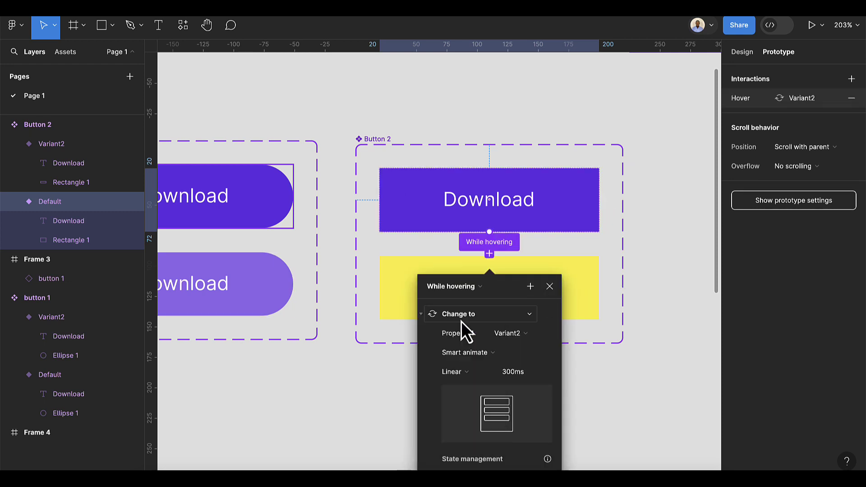
pyautogui.click(639, 352)
# Drag a Button 2 instance from Assets into Frame 3
pyautogui.scroll(-5, 643, 354)
pyautogui.click(66, 51)
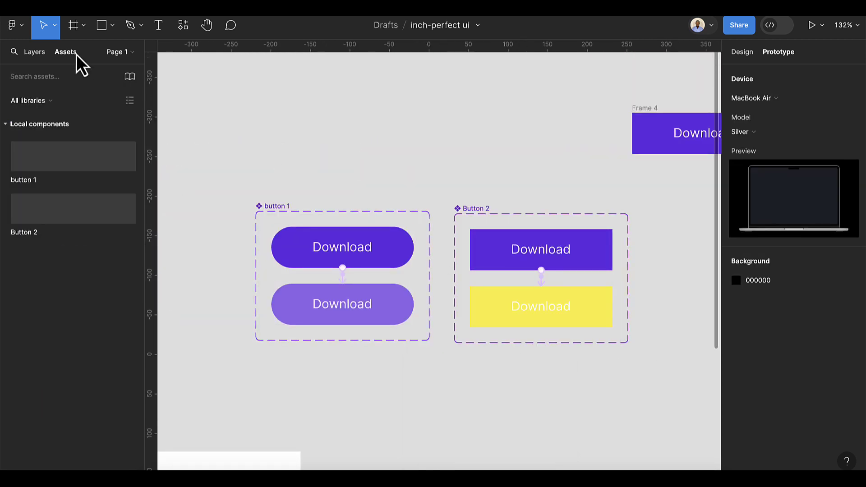
pyautogui.scroll(-5, 283, 219)
pyautogui.moveTo(124, 234); pyautogui.dragTo(262, 380)
pyautogui.scroll(5, 240, 397)
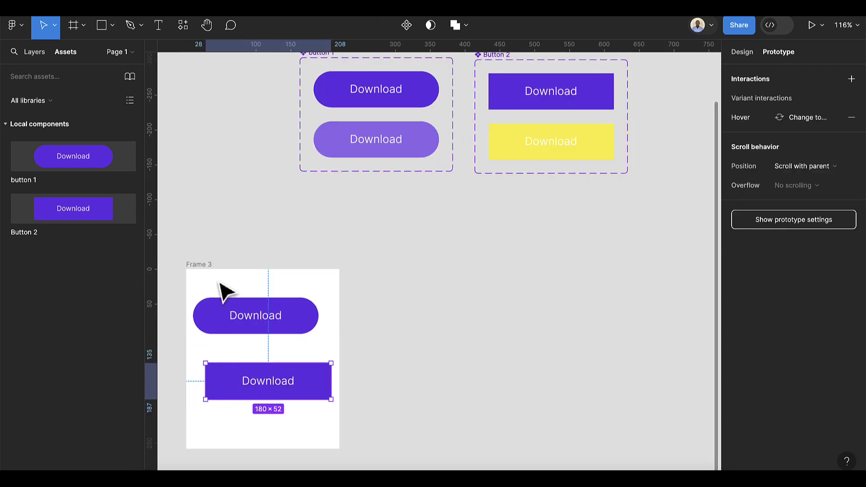
# Preview Frame 3 as a prototype to check Button 2's yellow hover swap, then close it
pyautogui.click(207, 266)
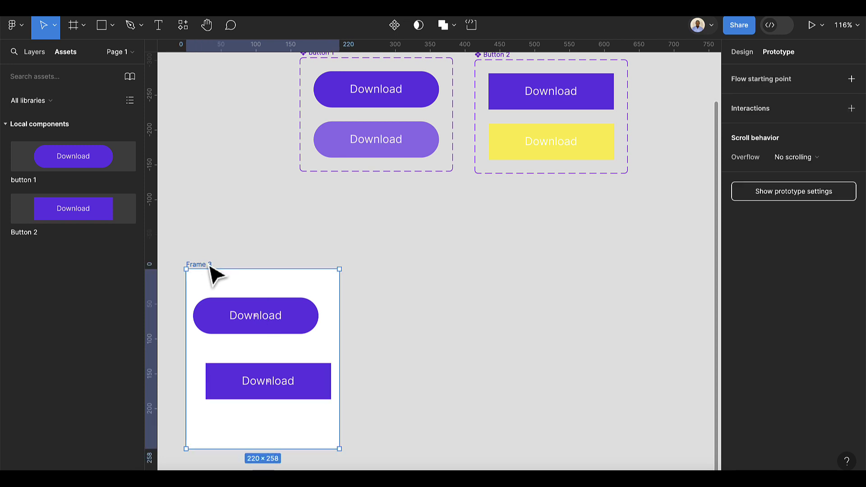
pyautogui.hotkey('shift', 'space')
pyautogui.scroll(-2, 794, 178)
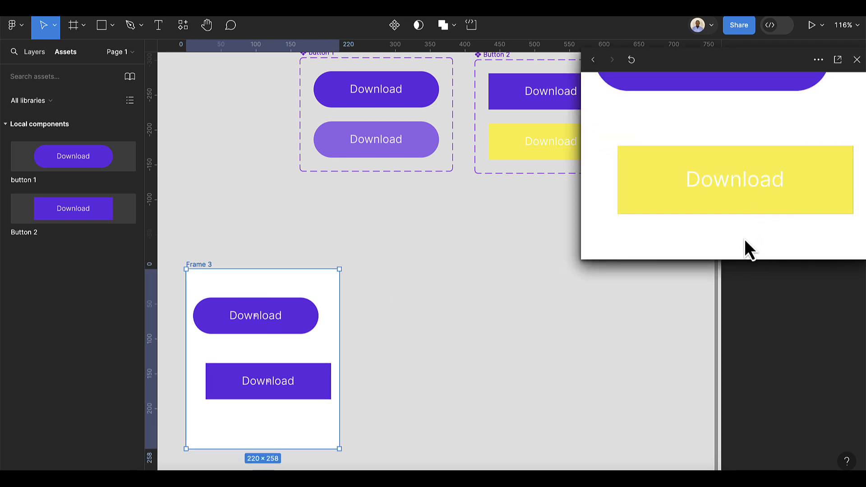
pyautogui.scroll(1, 782, 155)
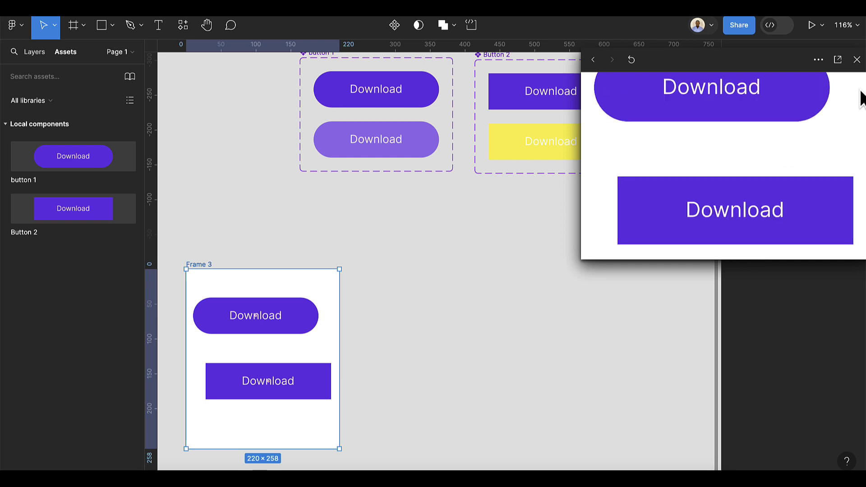
pyautogui.click(857, 60)
pyautogui.scroll(-5, 656, 173)
pyautogui.hscroll(5, 657, 174)
pyautogui.scroll(5, 578, 124)
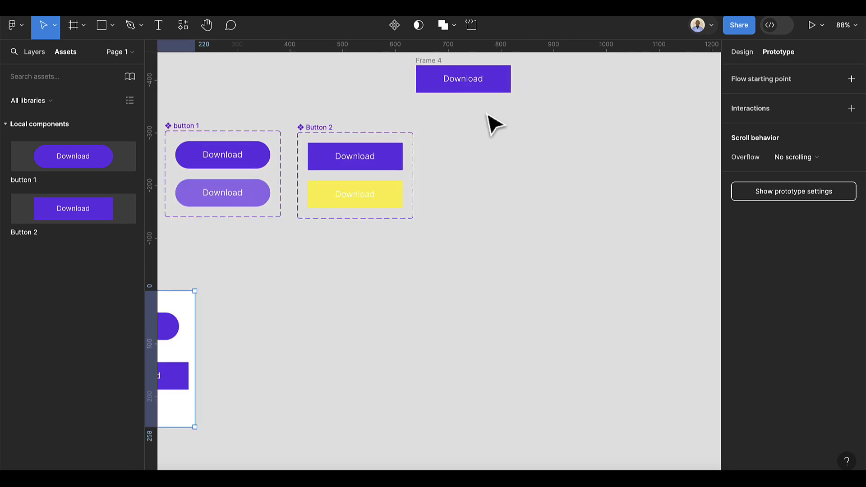
pyautogui.scroll(1, 494, 124)
# Nudge Frame 4 down-right, then duplicate it as Frame 5 beside it
pyautogui.moveTo(429, 81); pyautogui.dragTo(456, 141)
pyautogui.click(31, 53)
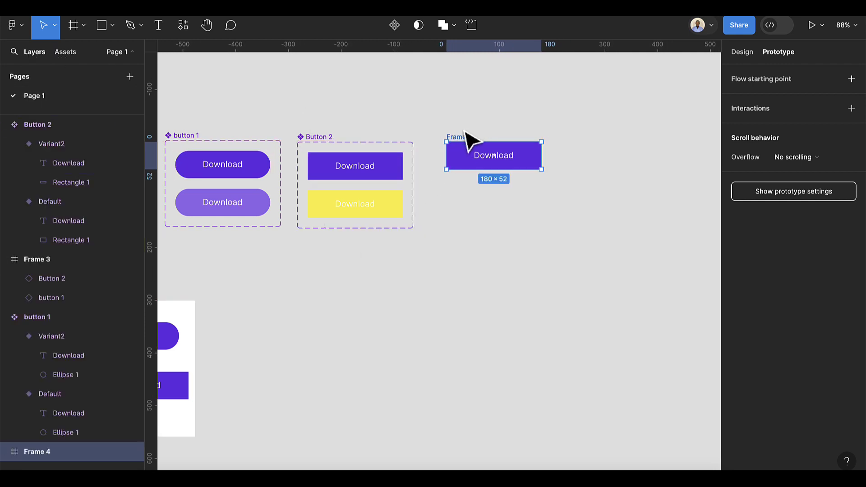
pyautogui.hotkey('ctrl', 'd')
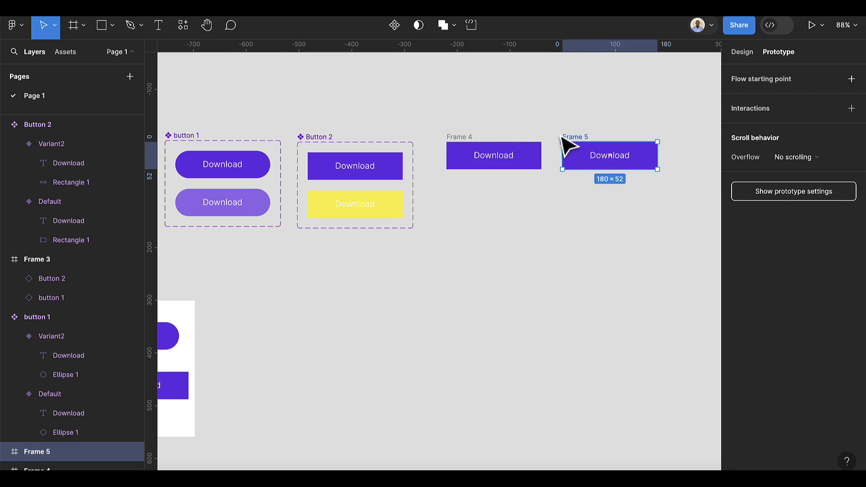
pyautogui.click(458, 145)
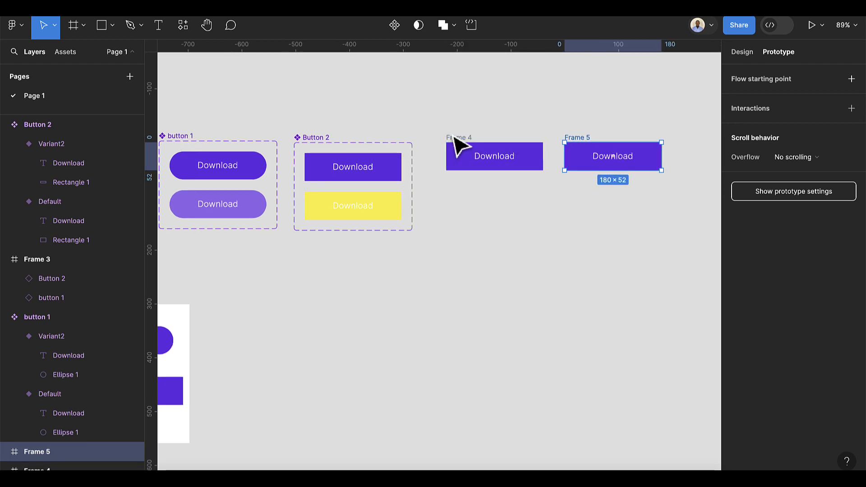
pyautogui.scroll(3, 465, 149)
pyautogui.hscroll(2, 468, 140)
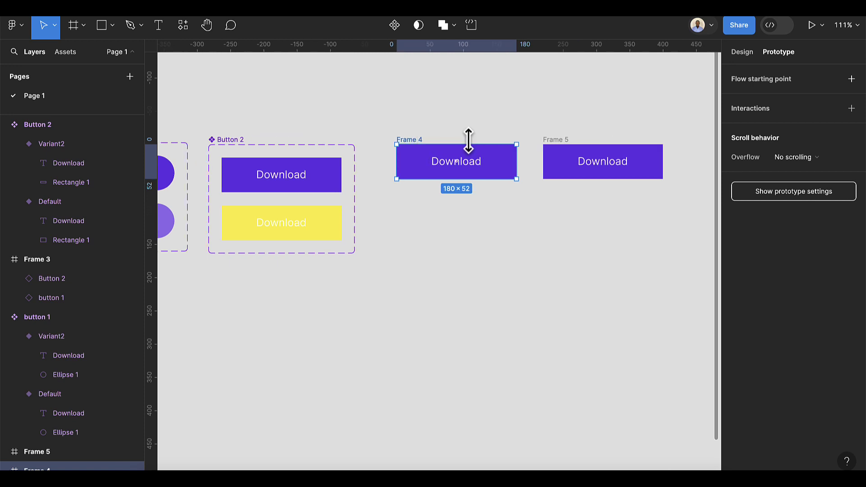
pyautogui.scroll(3, 427, 145)
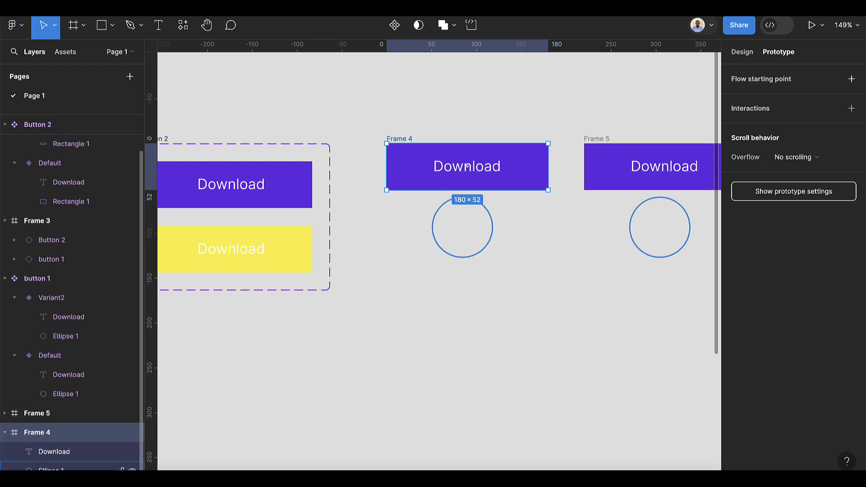
# Paste circles into Frames 4 and 5, then delete the one under Frame 4
pyautogui.hotkey('ctrl', 'v')
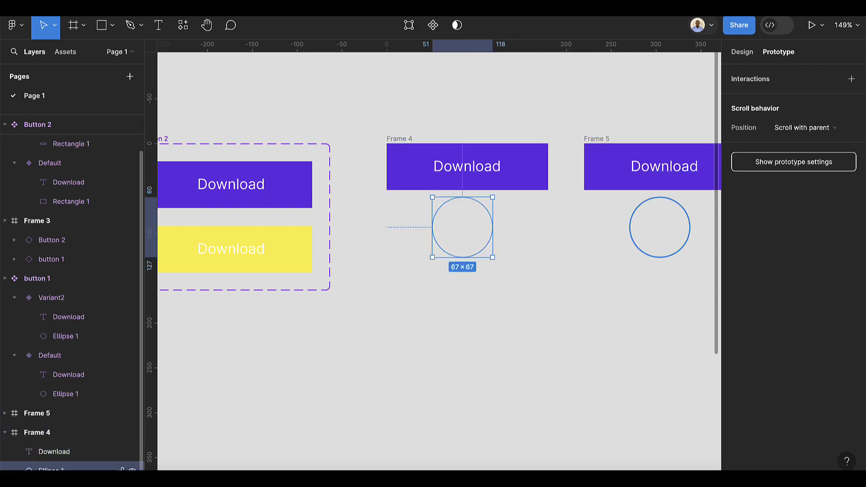
pyautogui.press('Delete')
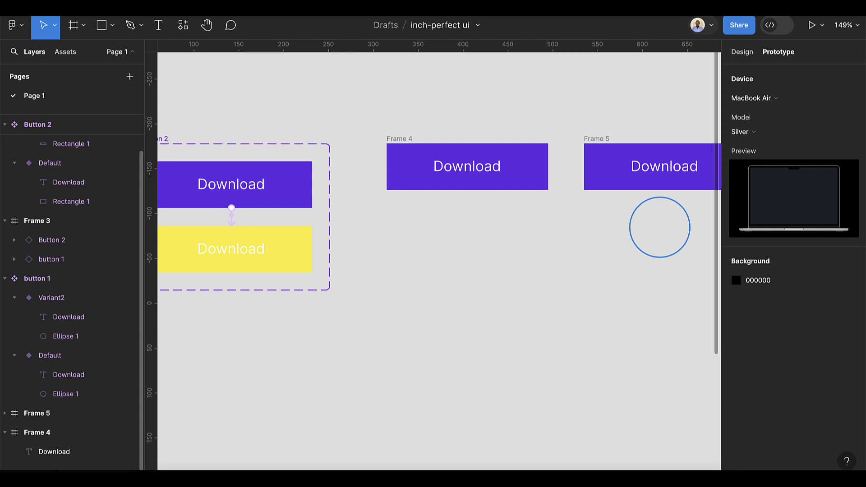
pyautogui.click(403, 146)
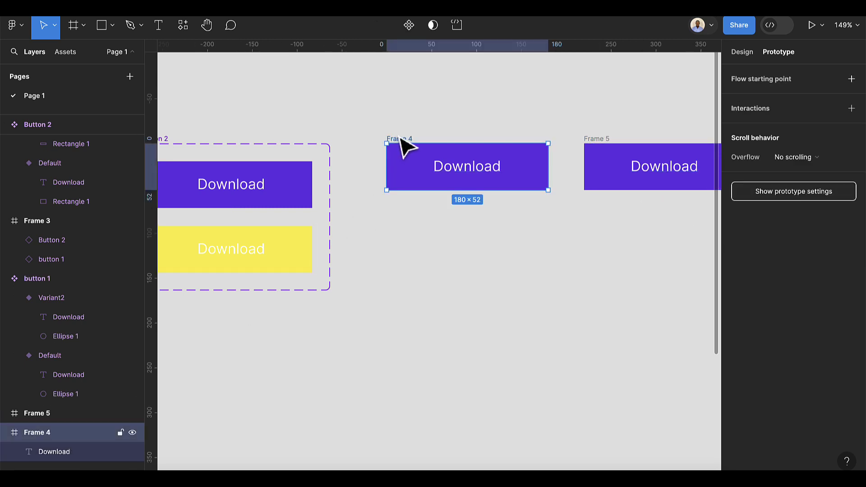
# Draw a grey rectangle beneath the Frame 4 button and size it 180 × 52
pyautogui.click(96, 26)
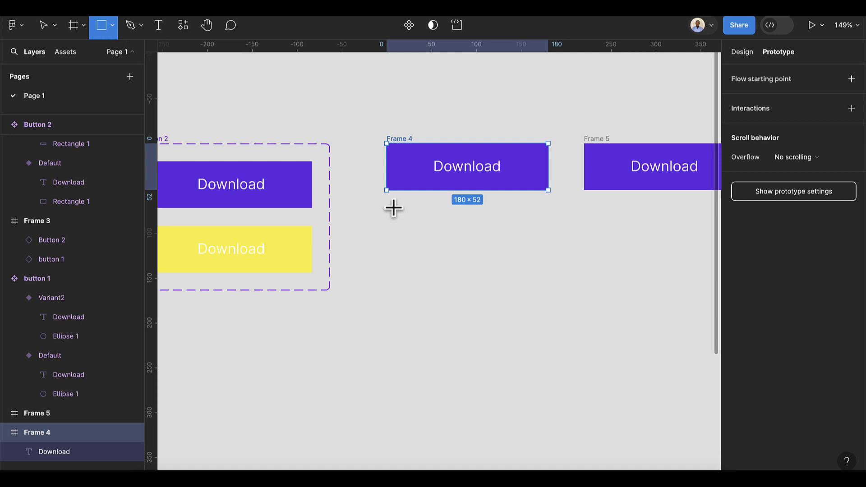
pyautogui.moveTo(392, 210); pyautogui.dragTo(549, 234)
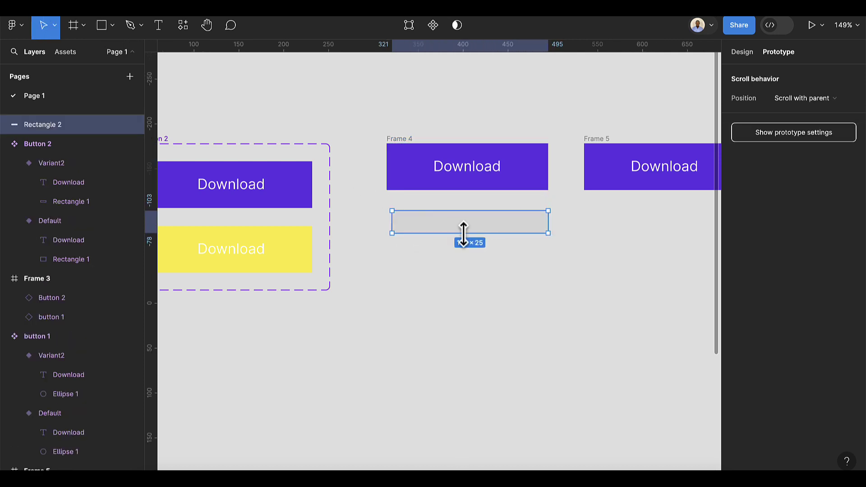
pyautogui.moveTo(392, 223); pyautogui.dragTo(436, 217)
pyautogui.click(740, 53)
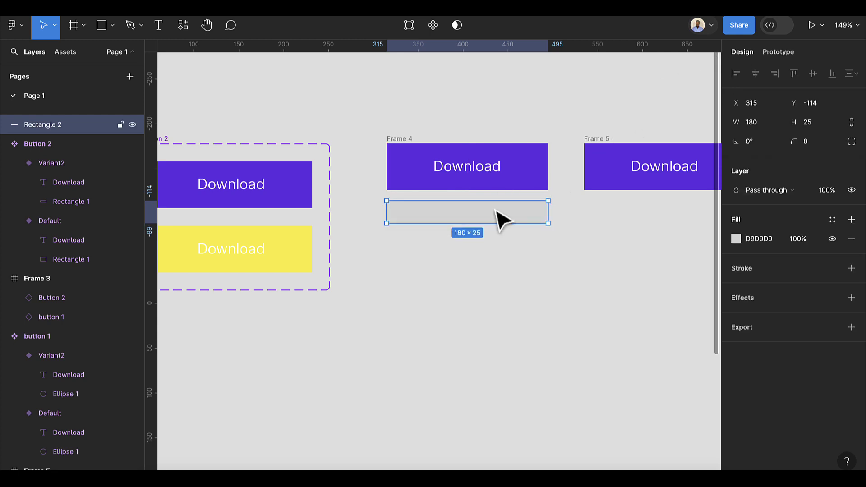
pyautogui.click(818, 124)
pyautogui.write('52')
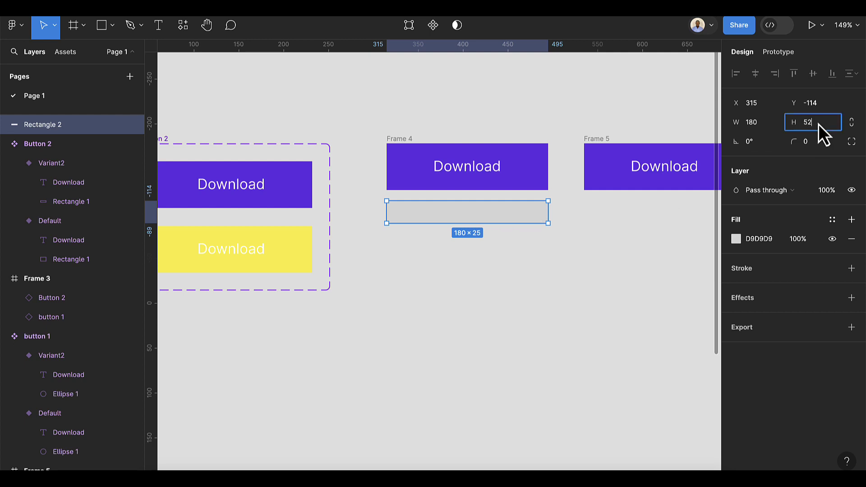
pyautogui.press('Return')
pyautogui.click(819, 136)
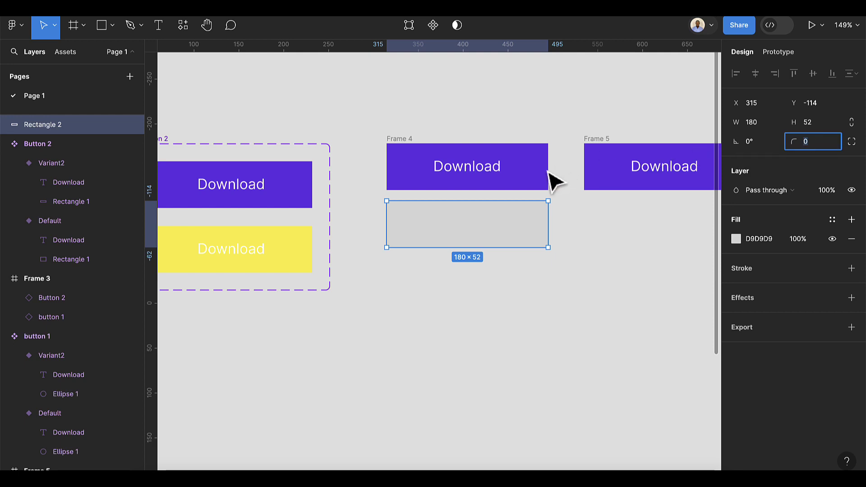
pyautogui.press('Escape')
# Give Frame 4 and the rectangle a 52/2 corner radius so both become pills
pyautogui.click(401, 140)
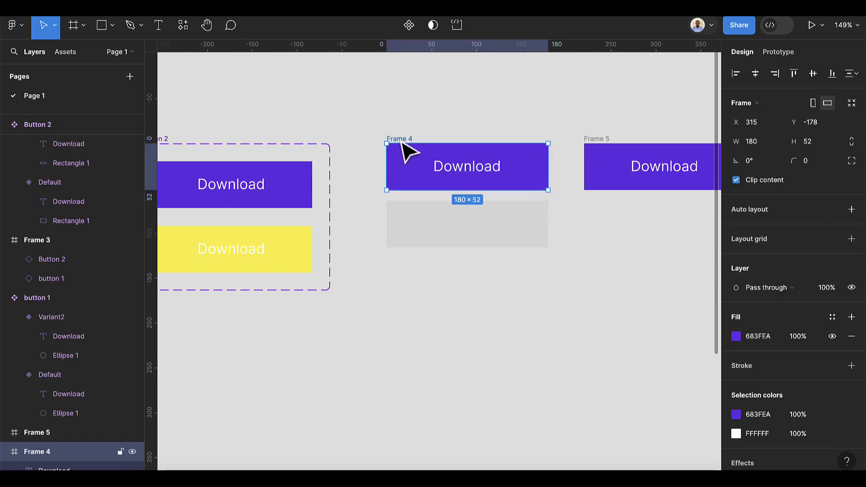
pyautogui.keyDown('shift'); pyautogui.click(426, 236); pyautogui.keyUp('shift')
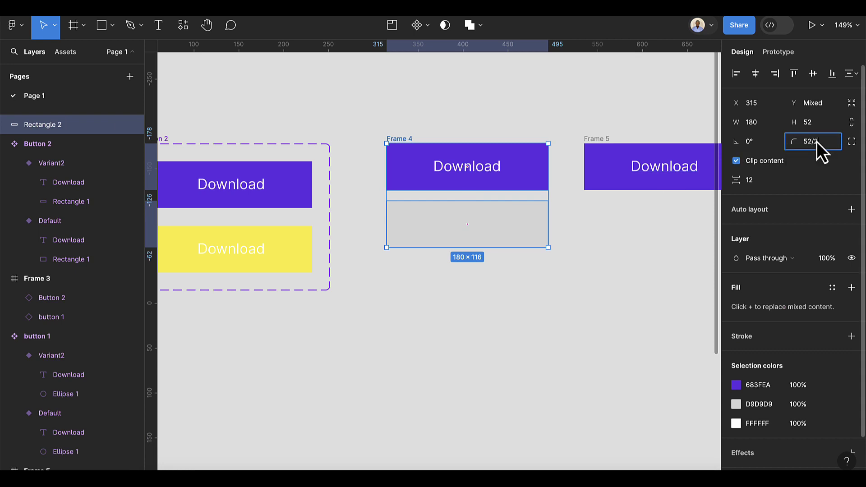
pyautogui.press('Return')
pyautogui.scroll(2, 504, 181)
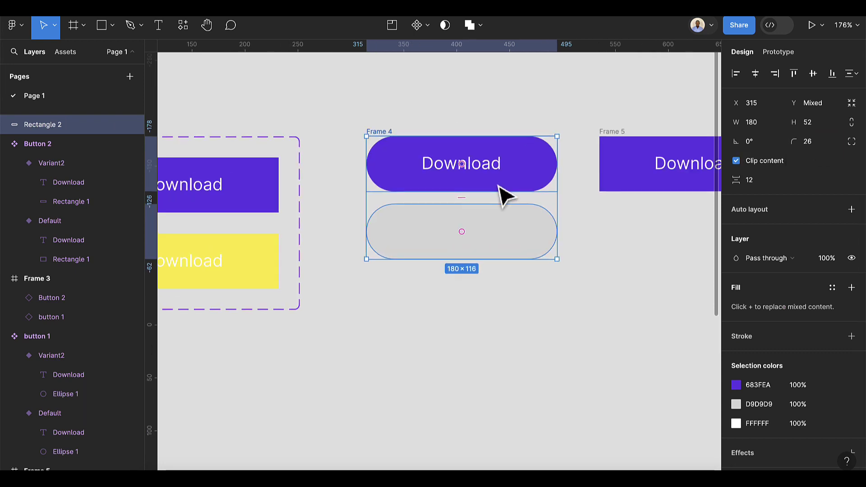
# Fill the rectangle with near-black 0B0B0B and move it up over the button
pyautogui.click(507, 235)
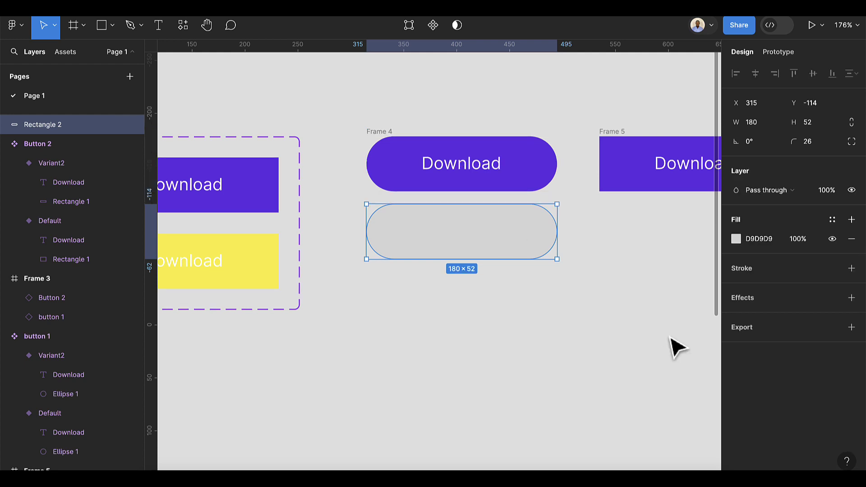
pyautogui.click(736, 239)
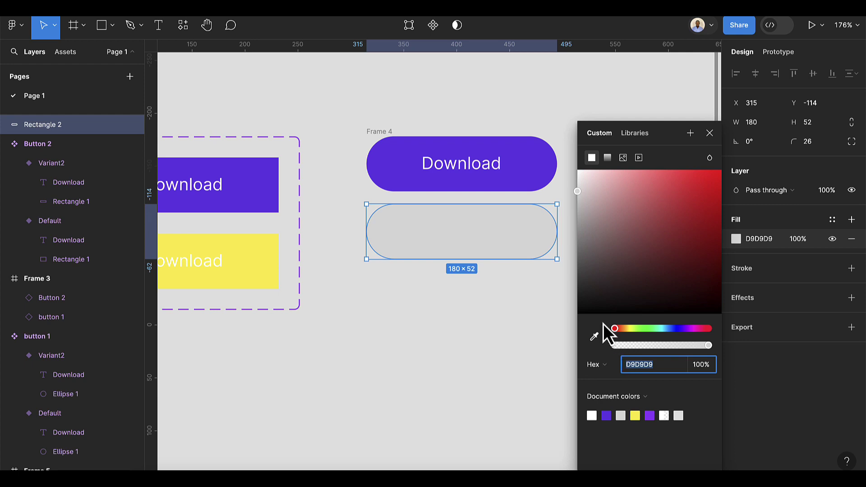
pyautogui.moveTo(589, 309); pyautogui.dragTo(580, 313)
pyautogui.click(705, 134)
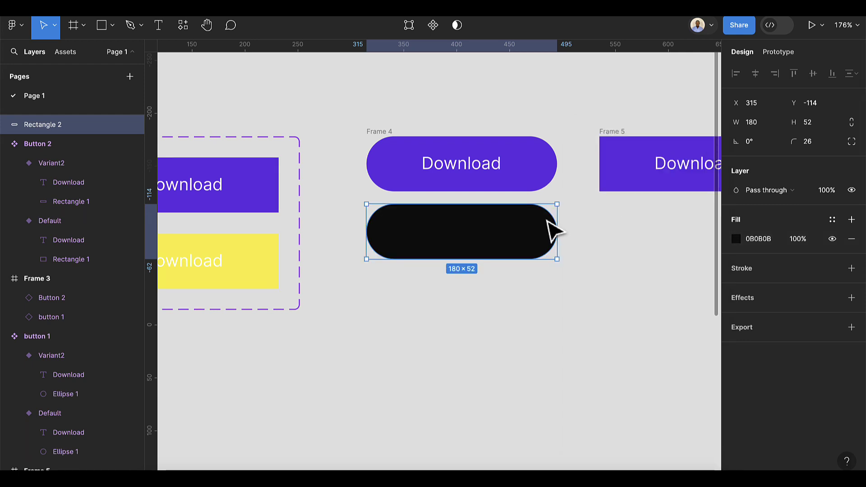
pyautogui.moveTo(537, 235); pyautogui.dragTo(534, 228)
pyautogui.hotkey('shift', 'Up')
pyautogui.hotkey('shift', 'Up')
pyautogui.hotkey('shift', 'Up')
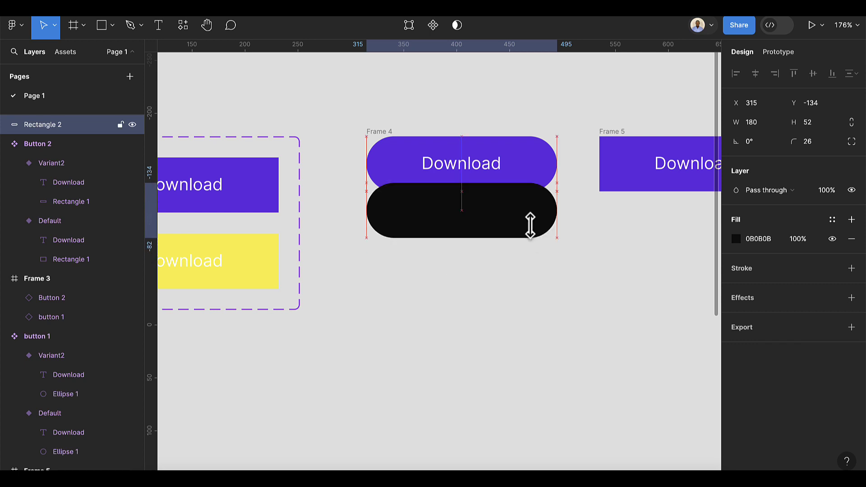
# Send the black pill behind the purple button and nudge it to leave a thin edge
pyautogui.rightClick(497, 203)
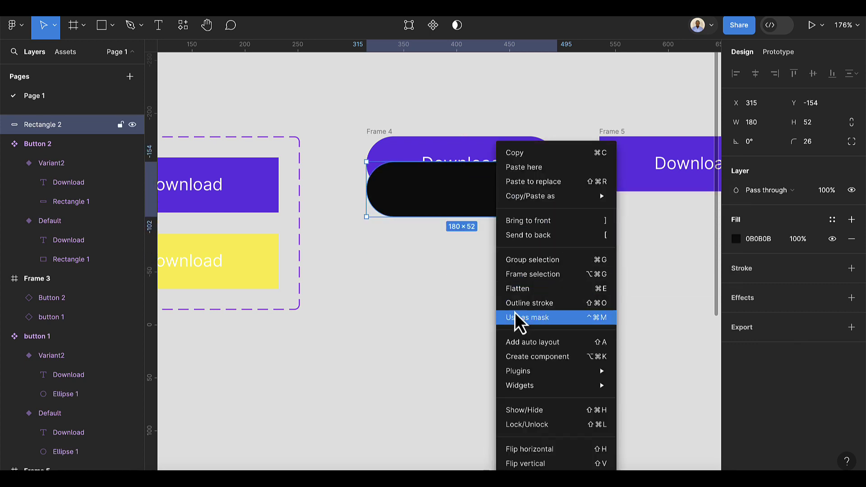
pyautogui.click(523, 235)
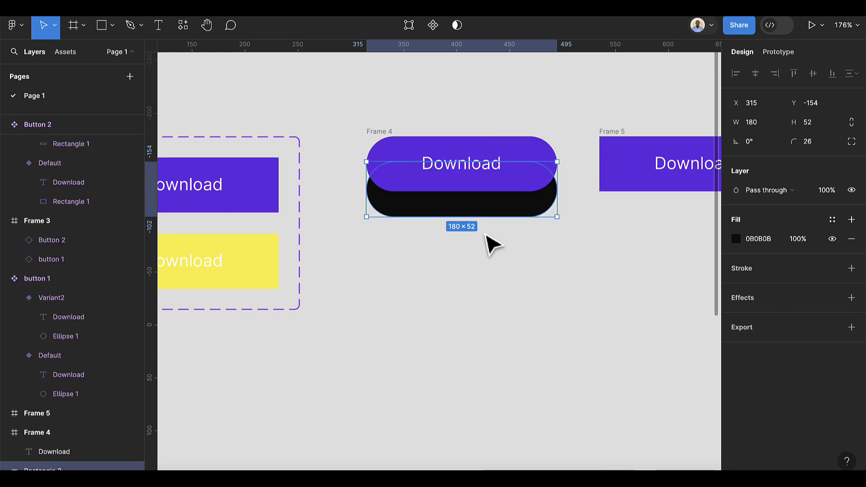
pyautogui.press('Up')
pyautogui.press('Up')
pyautogui.press('Up')
pyautogui.press('Up')
pyautogui.press('Up')
pyautogui.press('Up')
pyautogui.press('Up')
pyautogui.press('Up')
pyautogui.press('Up')
pyautogui.press('Up')
pyautogui.press('Up')
pyautogui.press('Up')
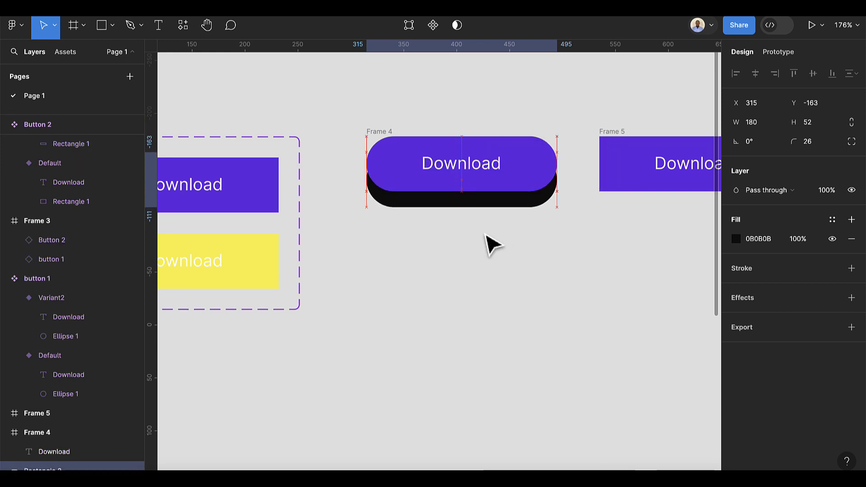
pyautogui.press('Up')
pyautogui.press('Up')
pyautogui.press('Up')
pyautogui.press('Up')
pyautogui.press('Up')
pyautogui.press('Up')
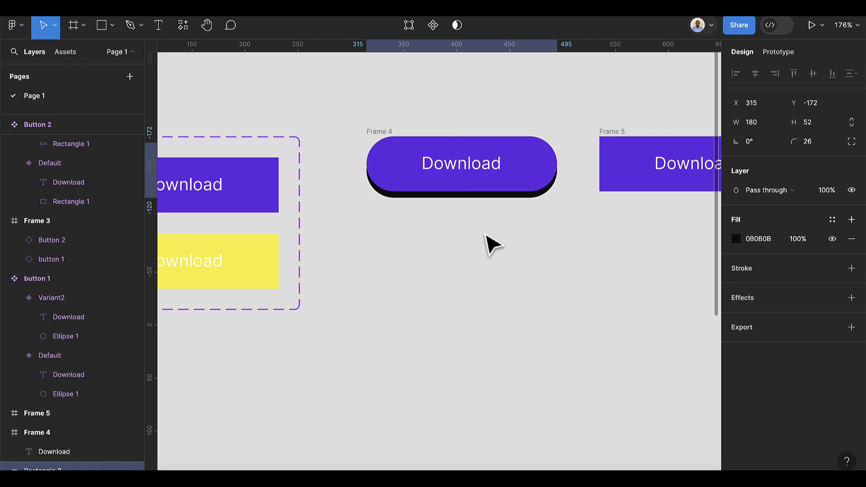
pyautogui.press('Up')
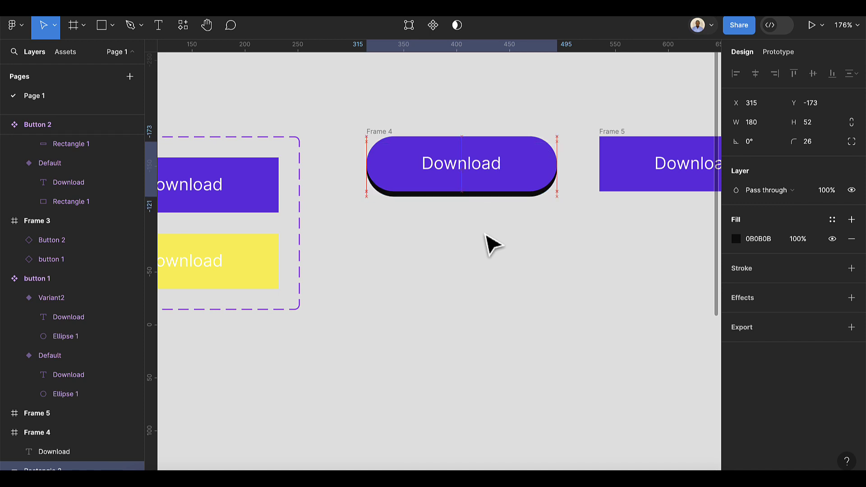
pyautogui.press('Down')
pyautogui.press('Down')
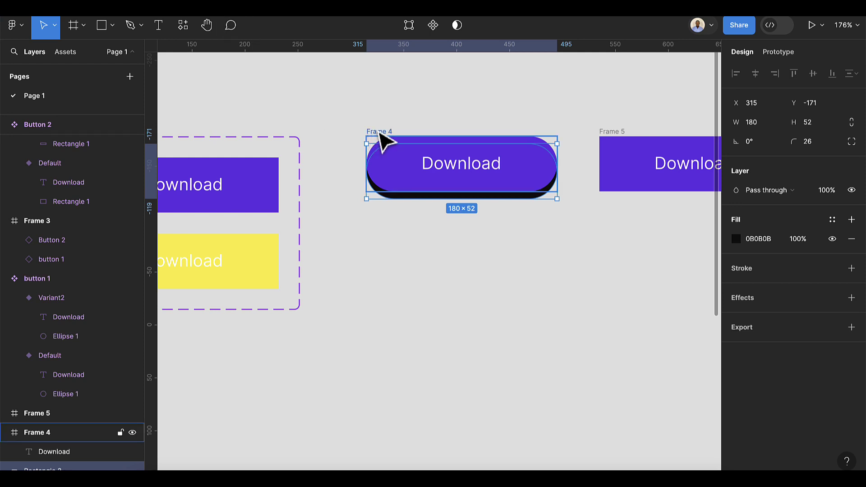
# Fine-tune the shadow pill to Y -172, then select all of Frame 4's button layers
pyautogui.click(381, 132)
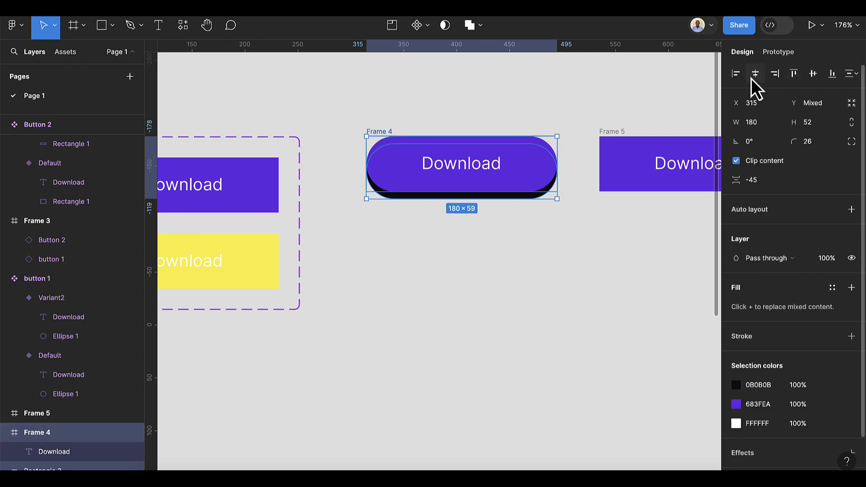
pyautogui.click(483, 246)
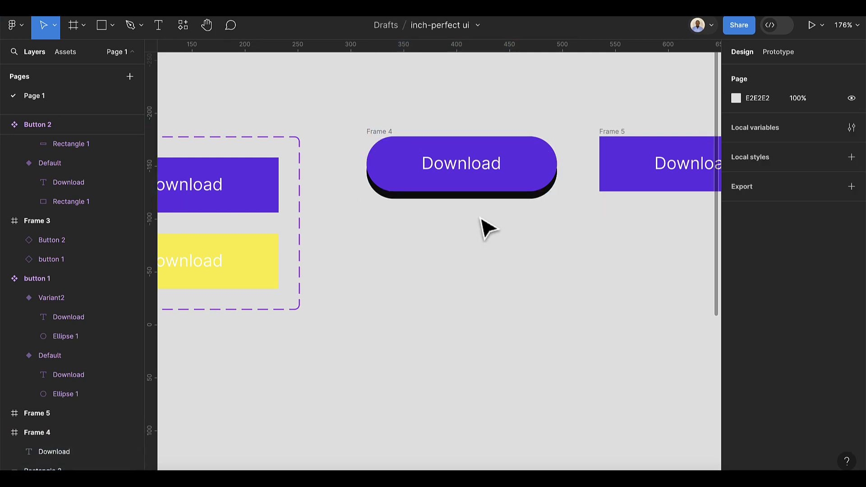
pyautogui.click(477, 199)
pyautogui.moveTo(477, 199); pyautogui.dragTo(477, 197)
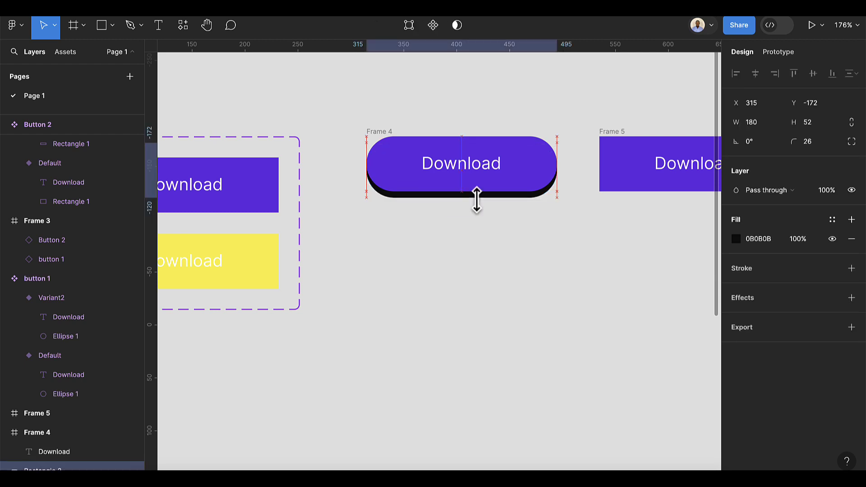
pyautogui.click(364, 113)
pyautogui.moveTo(361, 102); pyautogui.dragTo(567, 239)
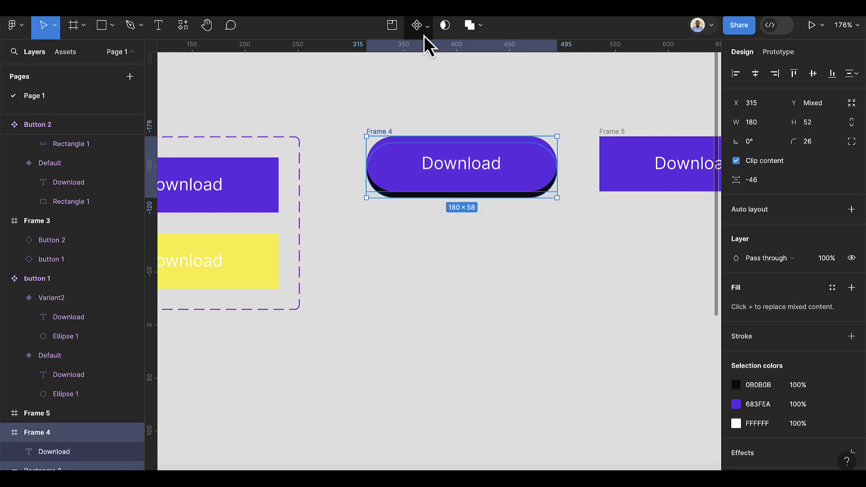
# Make the shadowed button a component with Default and Variant2, naming the set 'button 3'
pyautogui.click(417, 26)
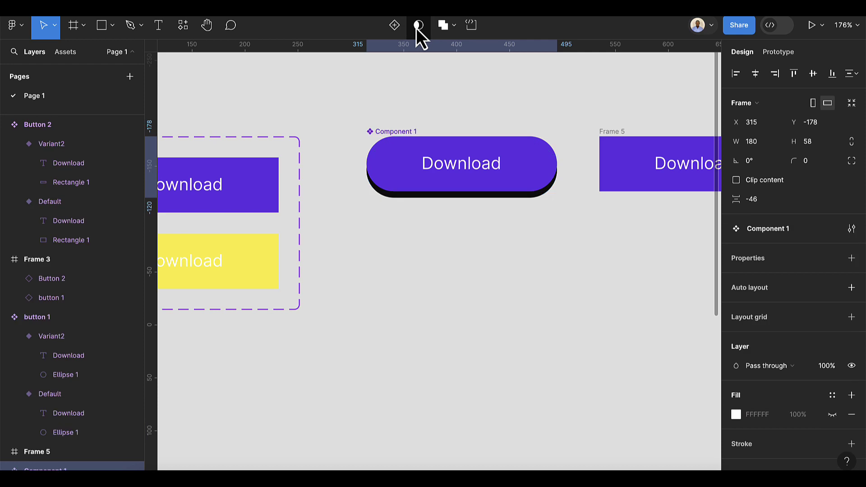
pyautogui.click(394, 26)
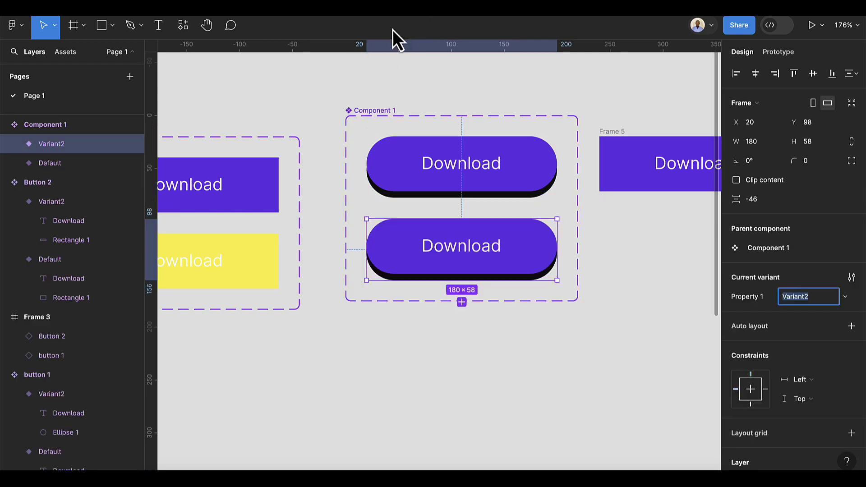
pyautogui.doubleClick(386, 111)
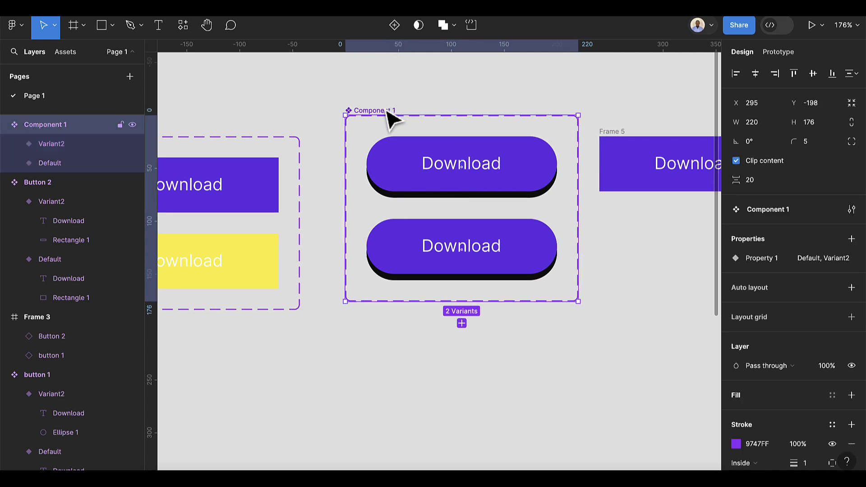
pyautogui.write('button')
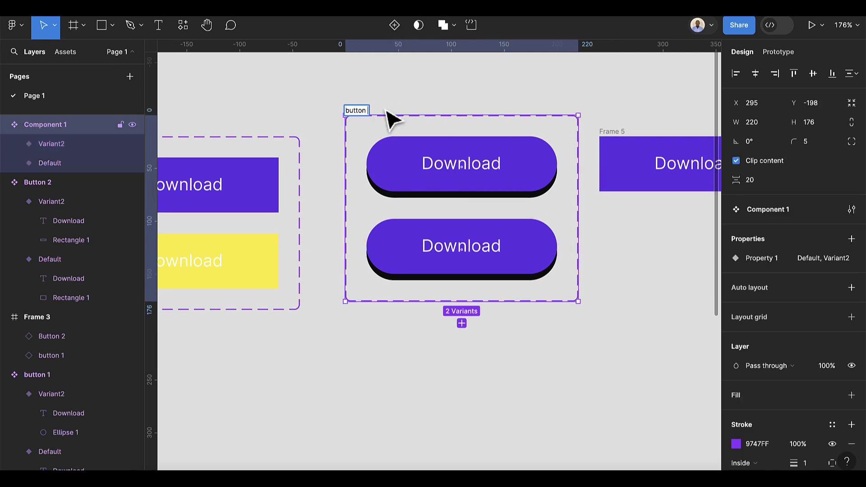
pyautogui.write(' 3')
pyautogui.press('Return')
# Lower Variant2's button face 6 px onto its shadow, then link Default to Variant2
pyautogui.scroll(2, 257, 149)
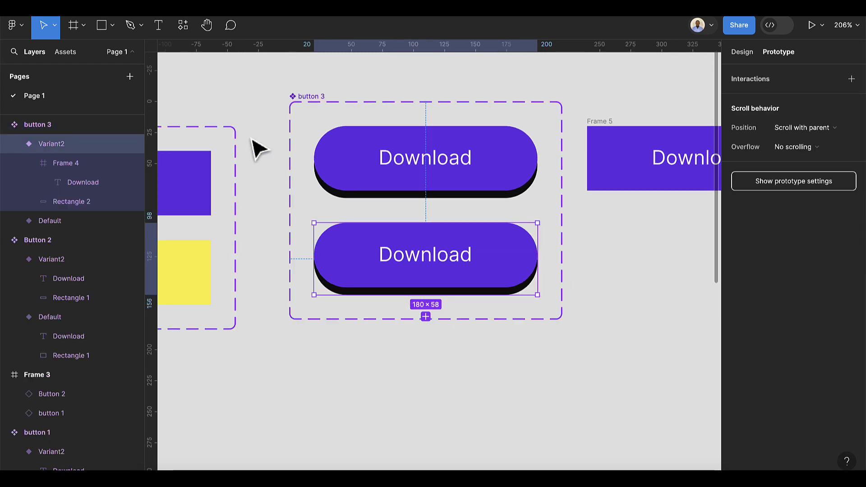
pyautogui.click(612, 261)
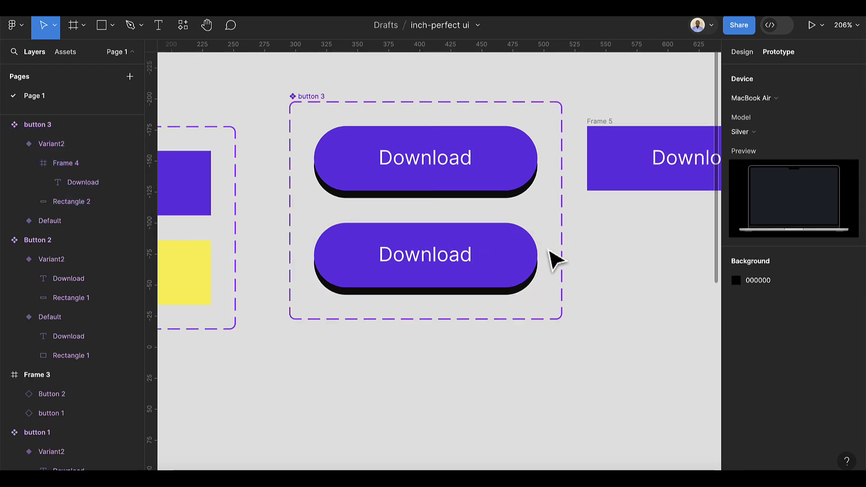
pyautogui.doubleClick(448, 260)
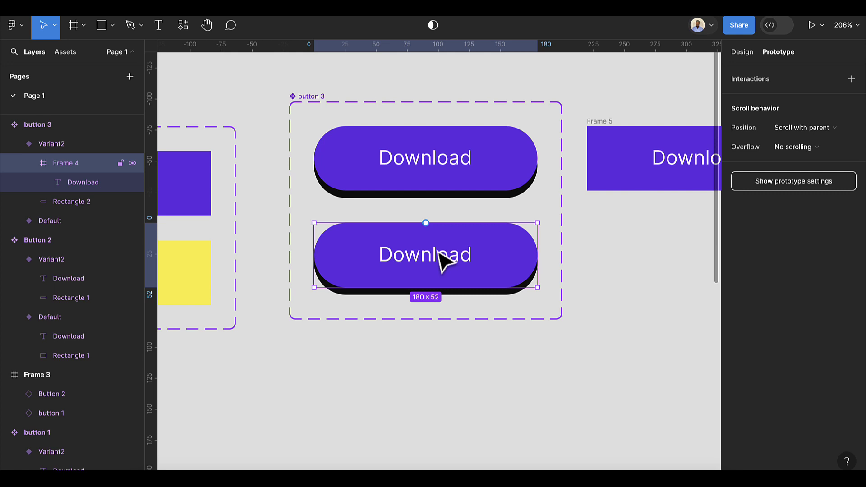
pyautogui.press('Down')
pyautogui.press('Down')
pyautogui.press('Down')
pyautogui.press('Down')
pyautogui.press('Down')
pyautogui.press('Down')
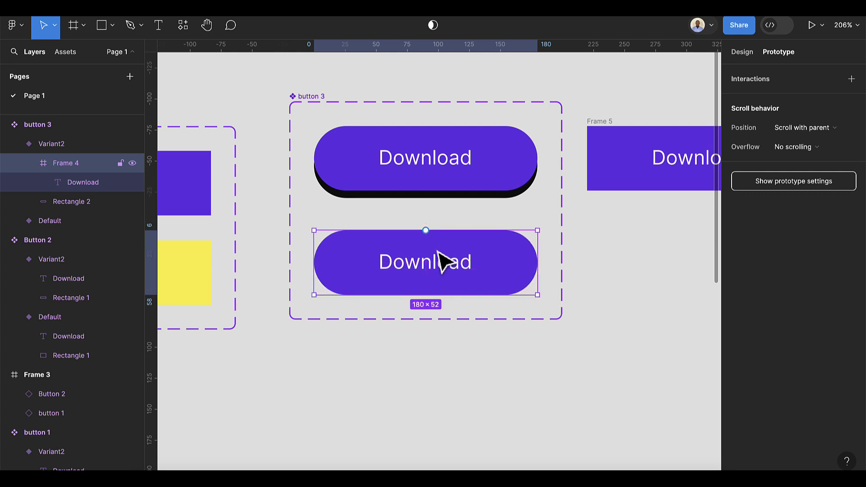
pyautogui.click(467, 175)
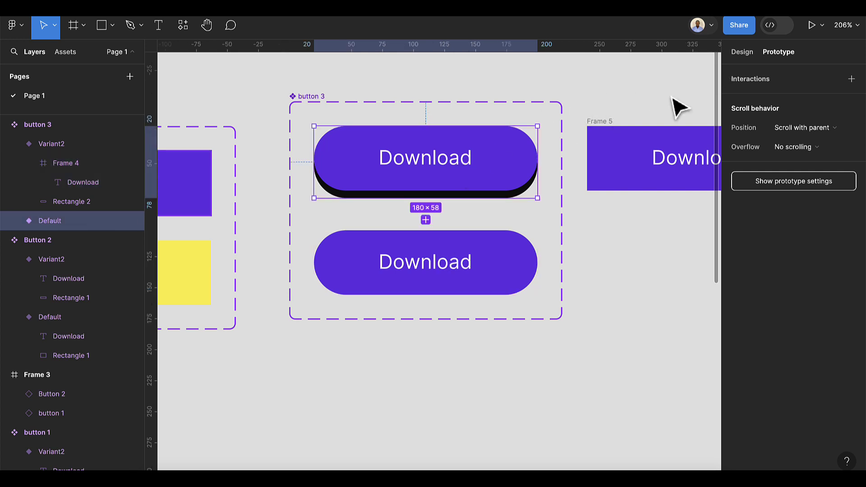
pyautogui.moveTo(538, 162); pyautogui.dragTo(537, 264)
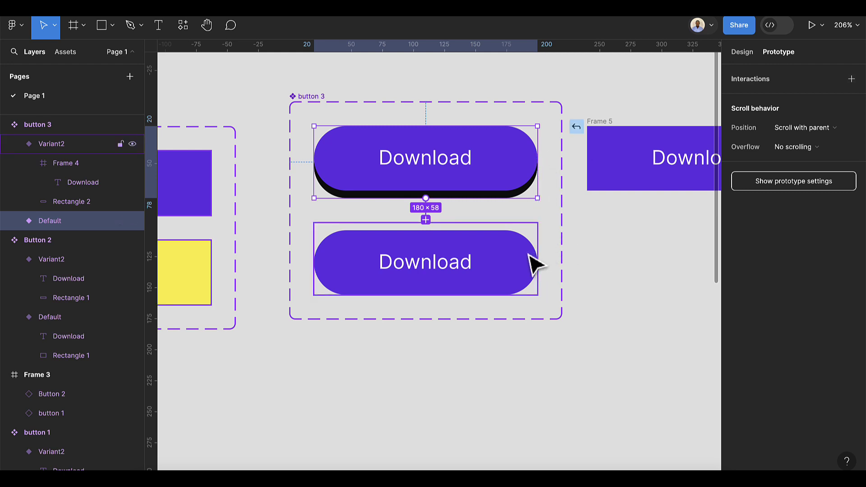
# Set button 3's Default-to-Variant2 interaction to While hovering with Instant animation
pyautogui.click(388, 253)
pyautogui.click(392, 282)
pyautogui.click(402, 259)
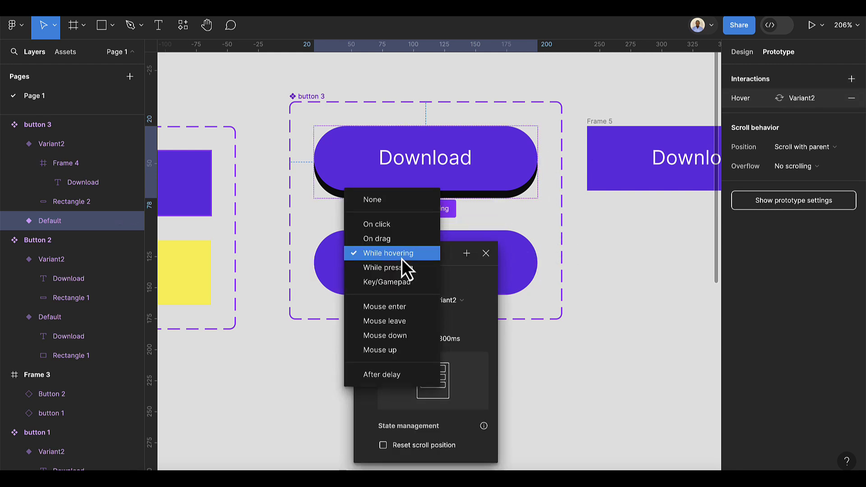
pyautogui.click(401, 257)
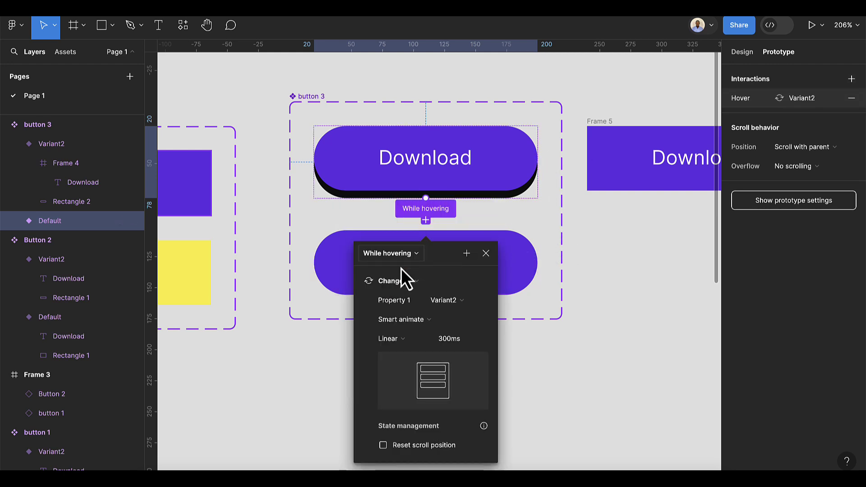
pyautogui.click(416, 322)
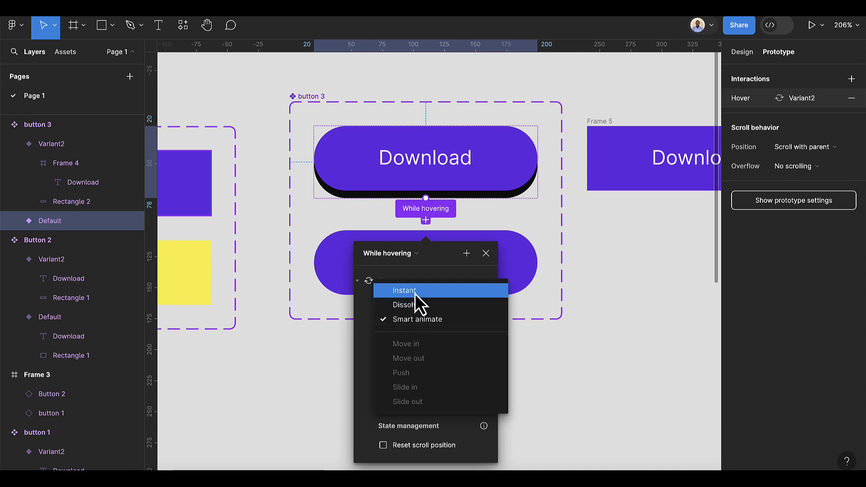
pyautogui.click(416, 293)
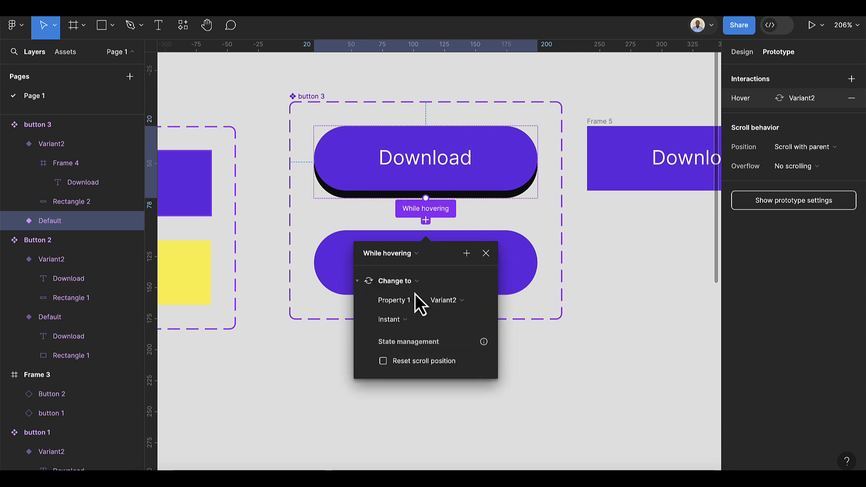
pyautogui.click(486, 253)
# Lengthen Frame 3 to 220 × 413
pyautogui.scroll(-5, 523, 354)
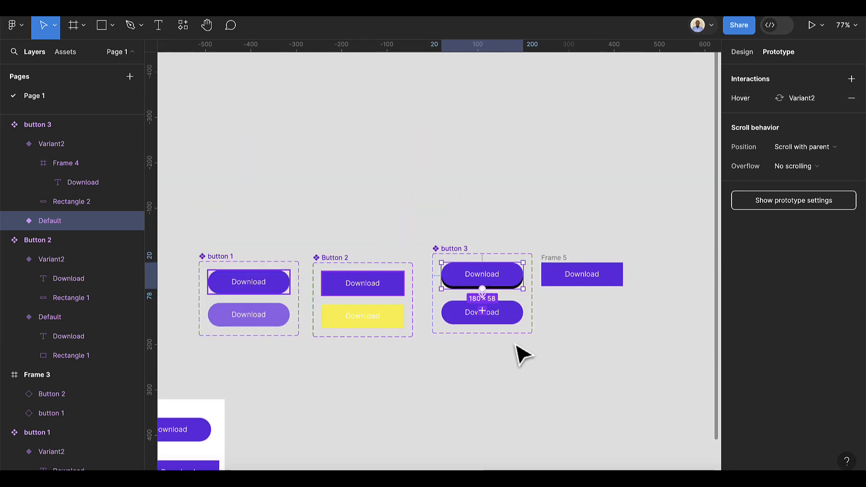
pyautogui.scroll(-4, 522, 356)
pyautogui.scroll(-2, 519, 357)
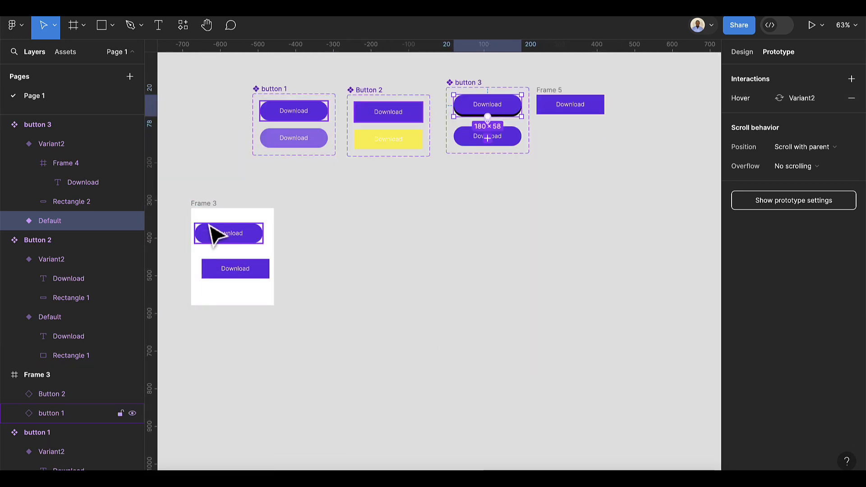
pyautogui.click(212, 215)
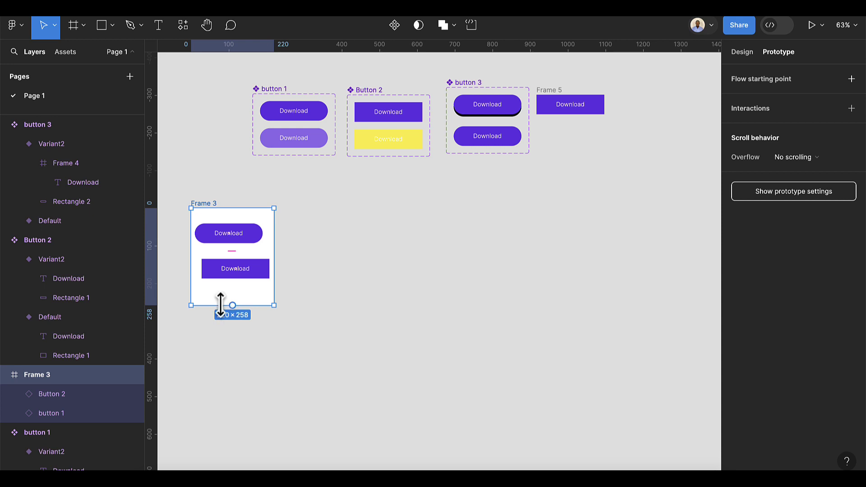
pyautogui.moveTo(233, 305); pyautogui.dragTo(230, 364)
pyautogui.hscroll(-3, 271, 339)
# Drag a button 3 instance from Assets into Frame 3 below Button 2
pyautogui.hotkey('shift', '2')
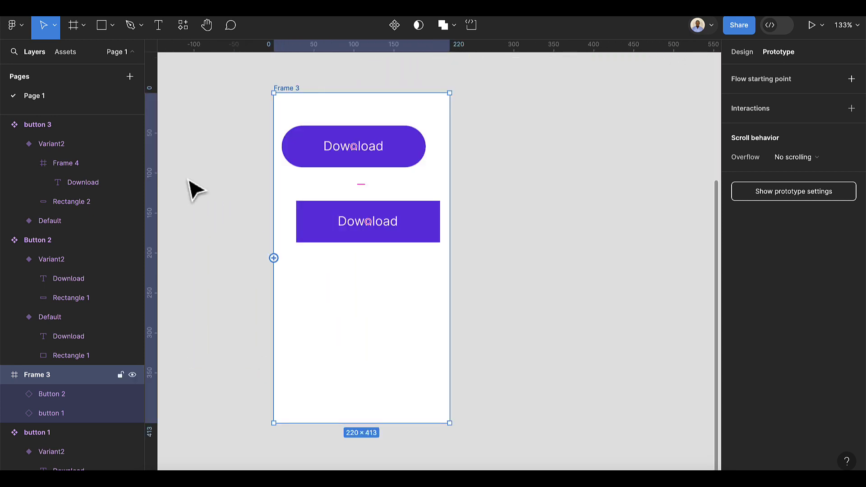
pyautogui.click(65, 52)
pyautogui.moveTo(70, 261); pyautogui.dragTo(369, 316)
# Preview Frame 3 as a prototype, try button 3's hover, then close the preview
pyautogui.click(290, 90)
pyautogui.hotkey('shift', 'space')
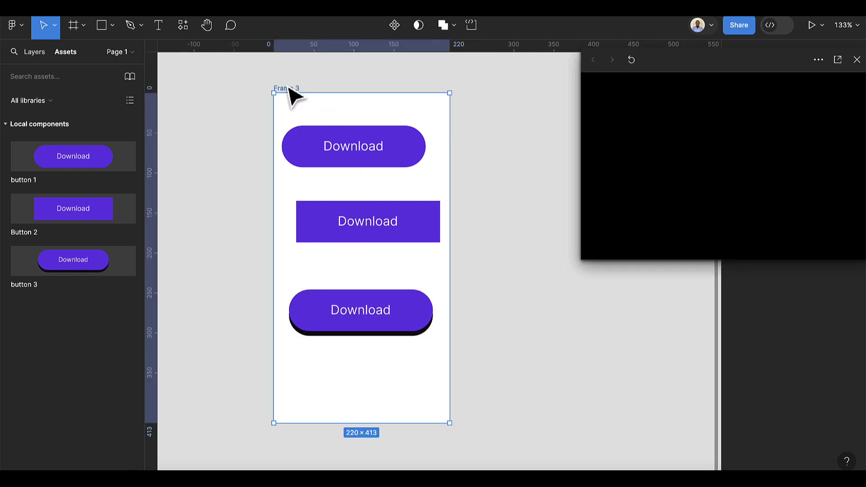
pyautogui.scroll(-5, 798, 161)
pyautogui.scroll(1, 794, 170)
pyautogui.click(733, 113)
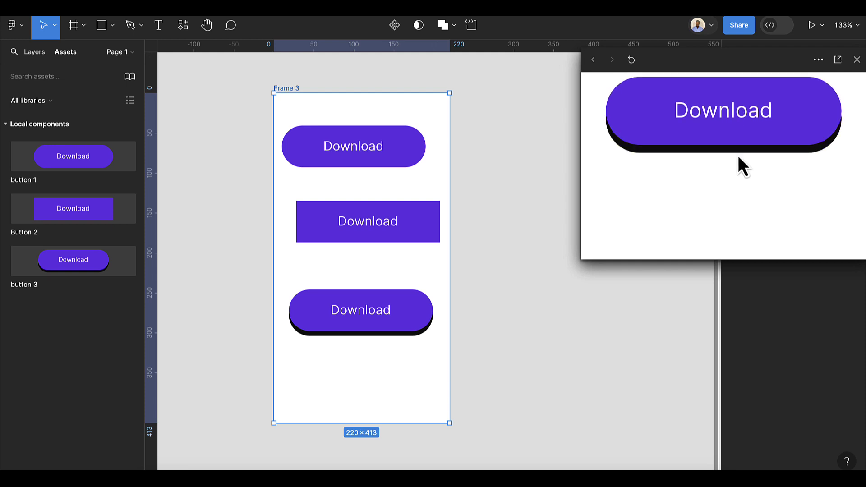
pyautogui.click(857, 60)
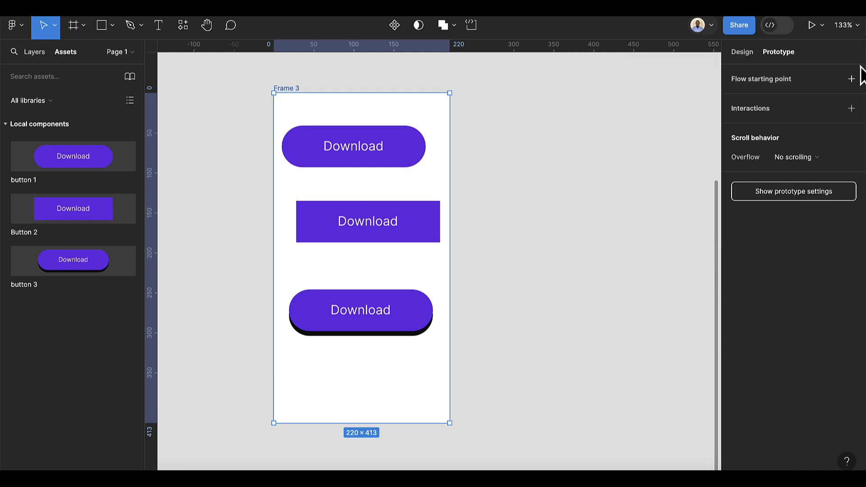
# Move Frame 5's Download text out above the frame
pyautogui.scroll(-3, 638, 209)
pyautogui.hscroll(5, 638, 209)
pyautogui.scroll(6, 629, 209)
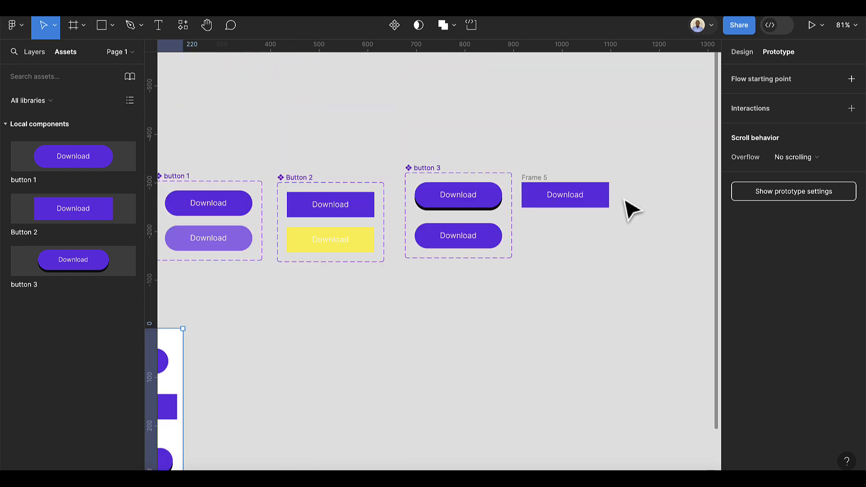
pyautogui.scroll(3, 622, 296)
pyautogui.hscroll(2, 621, 298)
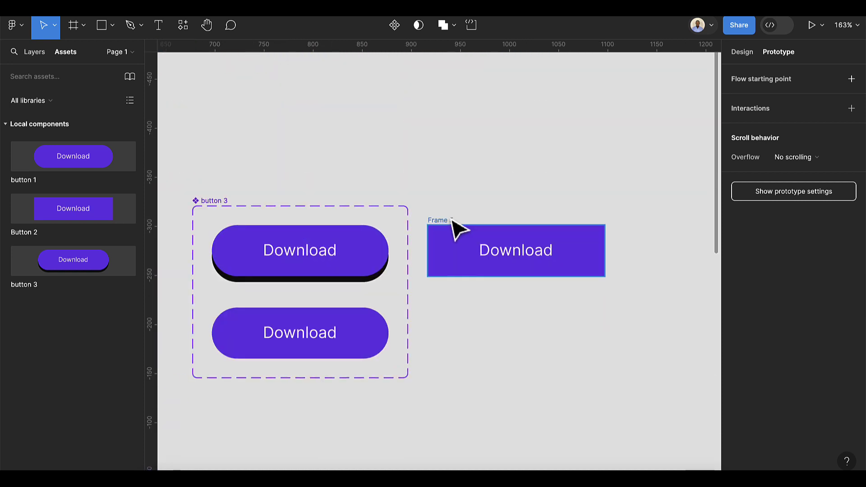
pyautogui.click(538, 254)
pyautogui.scroll(2, 490, 253)
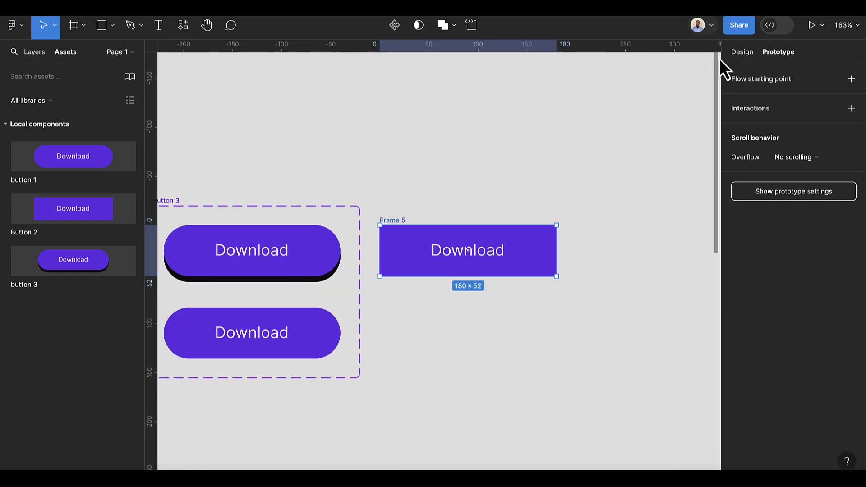
pyautogui.click(742, 52)
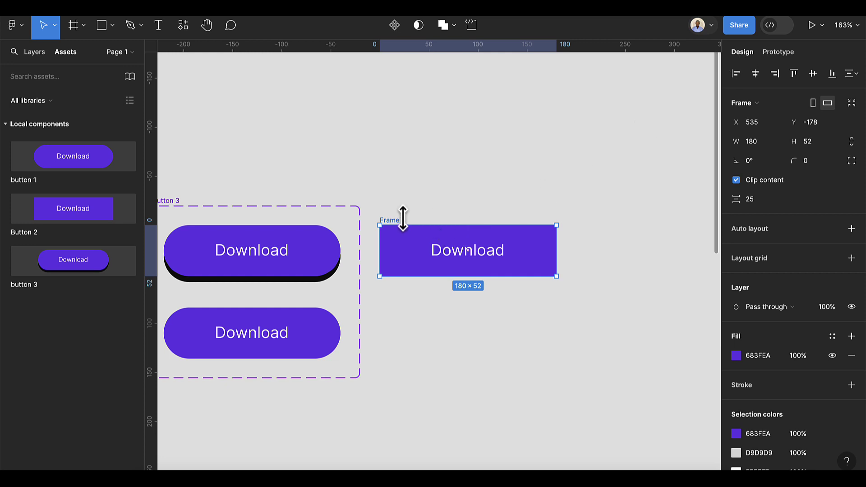
pyautogui.click(450, 256)
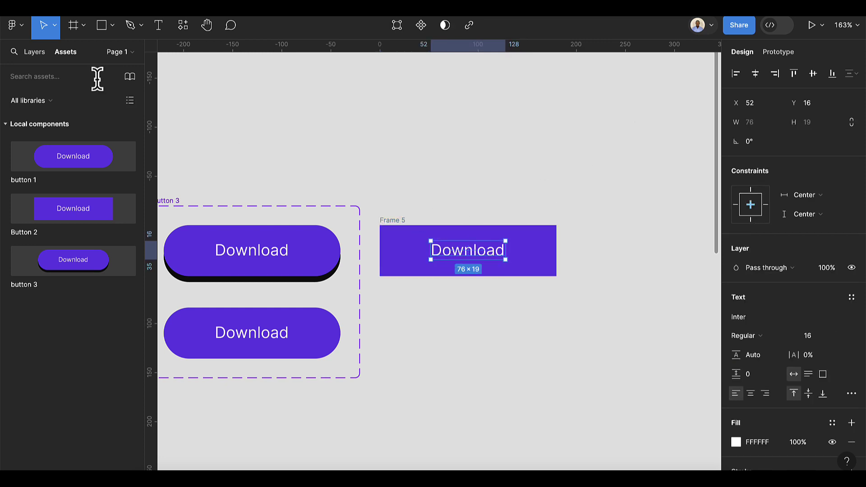
pyautogui.click(34, 53)
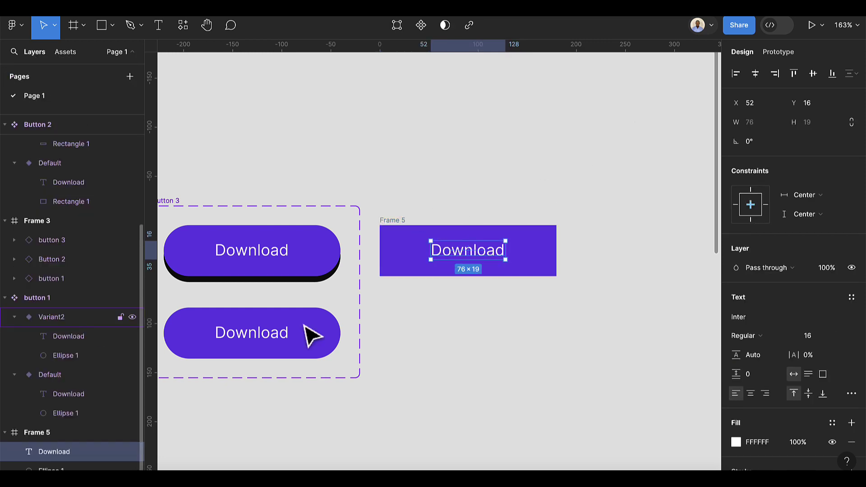
pyautogui.moveTo(453, 257); pyautogui.dragTo(455, 222)
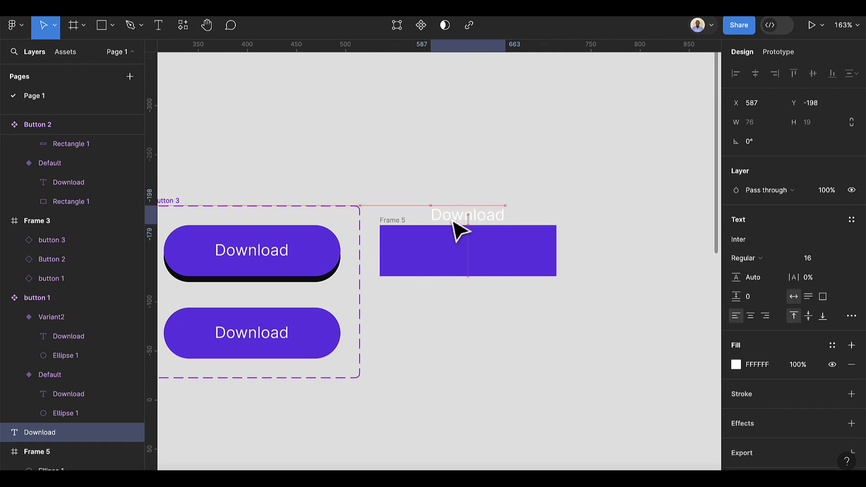
# Shrink Frame 5 to a 4 px tall bar and raise the Download text just above it
pyautogui.click(393, 230)
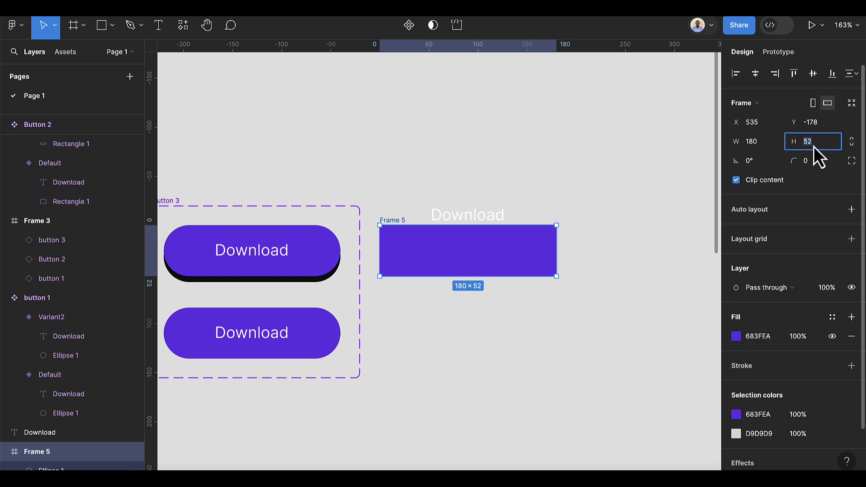
pyautogui.write('4')
pyautogui.press('Return')
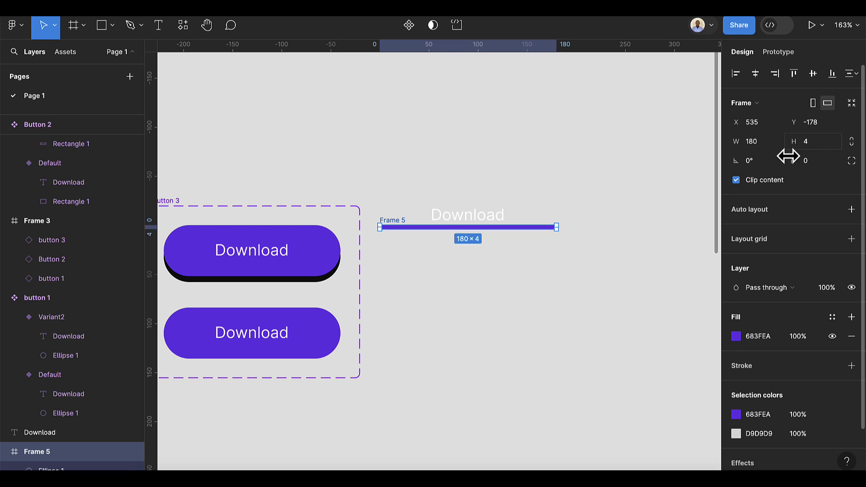
pyautogui.scroll(5, 492, 210)
pyautogui.click(454, 237)
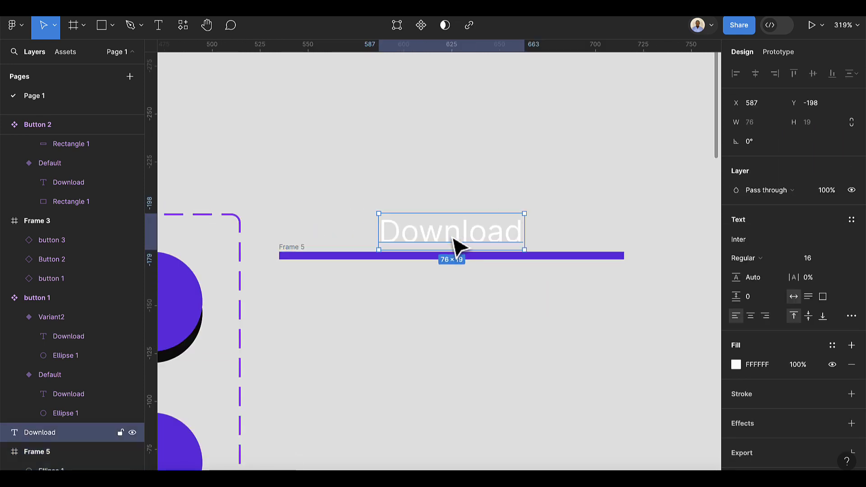
pyautogui.moveTo(453, 232); pyautogui.dragTo(453, 225)
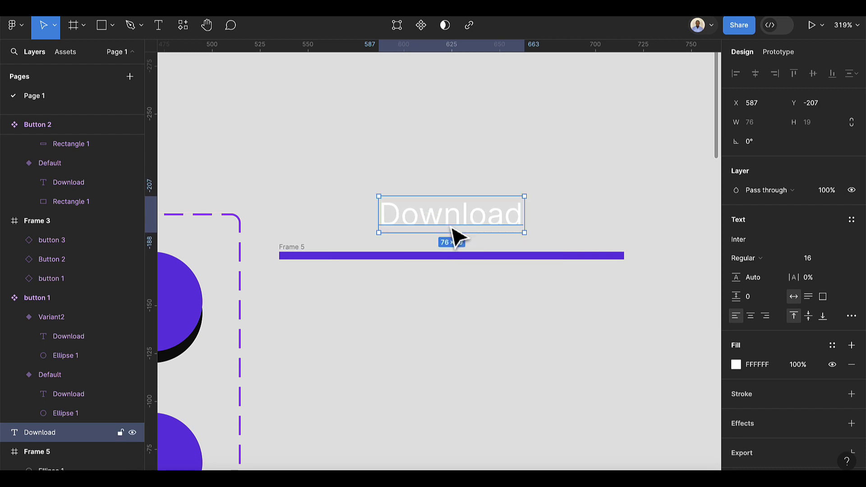
pyautogui.click(335, 248)
# Combine the Download text and bar into Component 1 with a second variant
pyautogui.click(305, 256)
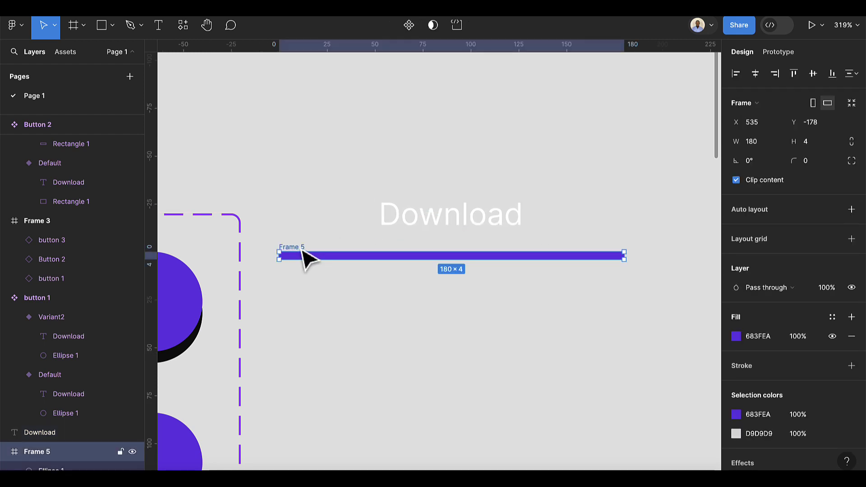
pyautogui.keyDown('shift'); pyautogui.click(419, 228); pyautogui.keyUp('shift')
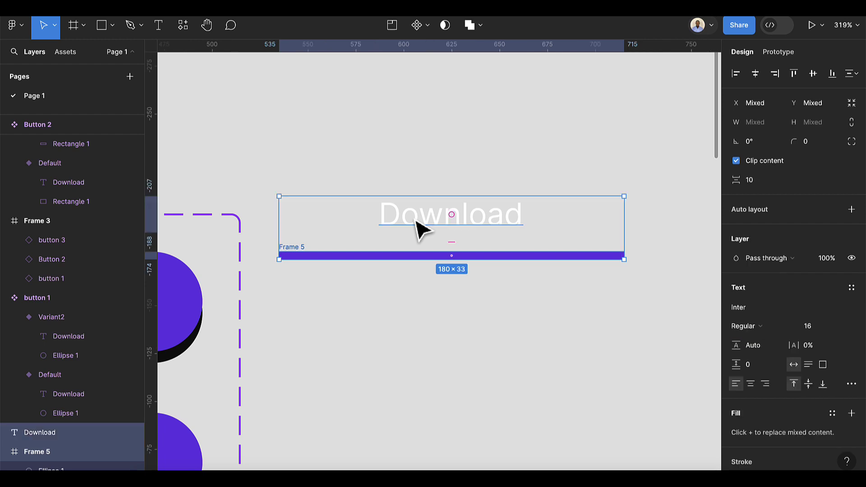
pyautogui.click(416, 27)
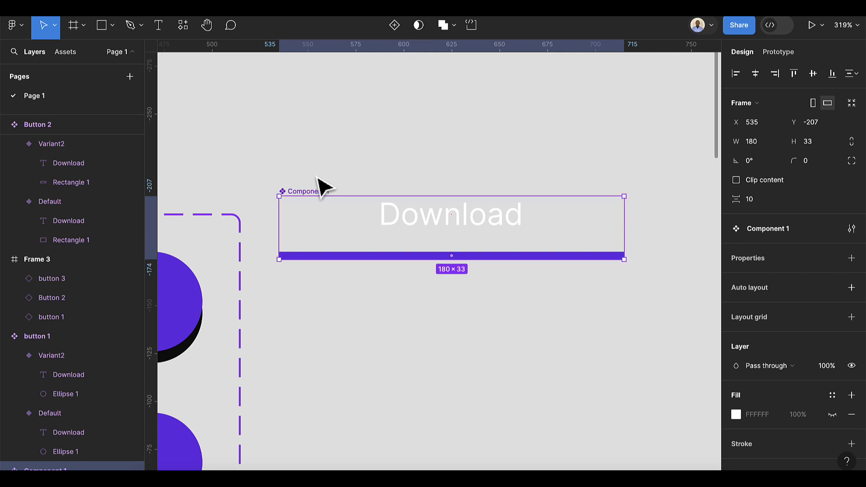
pyautogui.click(394, 25)
# Move the component set beside the other buttons, name it Button 4, and stretch Variant2's bar to 180 × 48
pyautogui.scroll(-2, 474, 312)
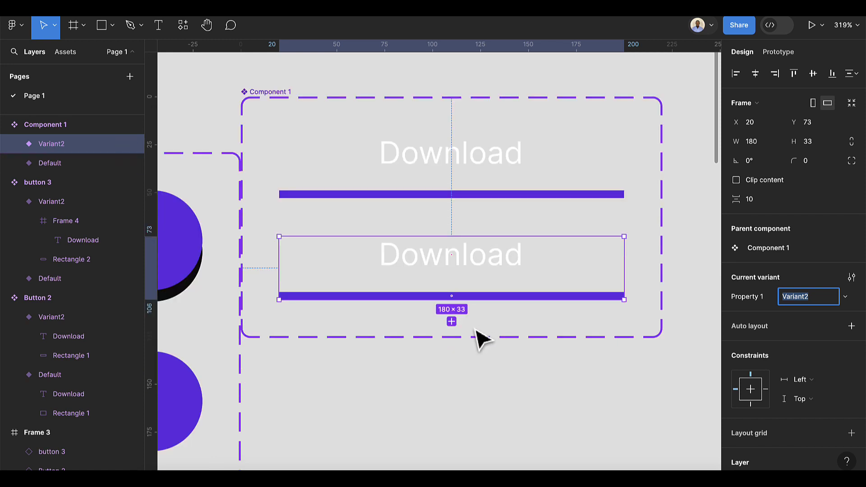
pyautogui.scroll(-3, 480, 347)
pyautogui.moveTo(334, 185); pyautogui.dragTo(418, 236)
pyautogui.doubleClick(411, 227)
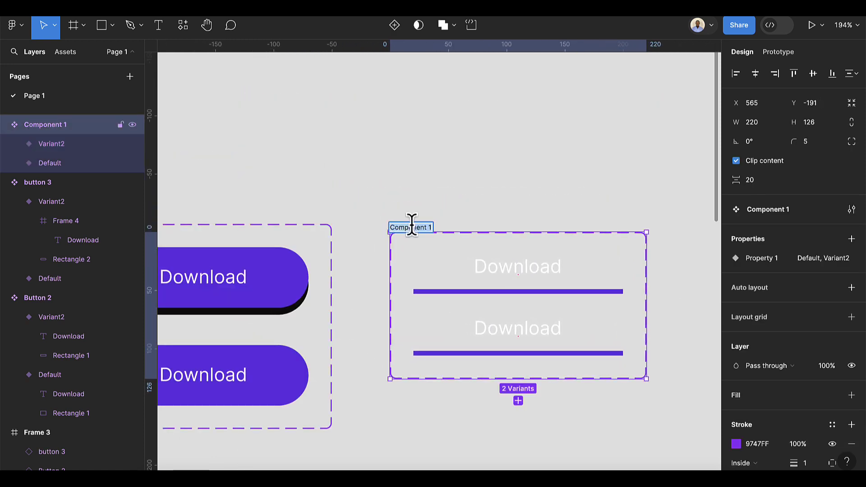
pyautogui.write('Button 4')
pyautogui.press('Return')
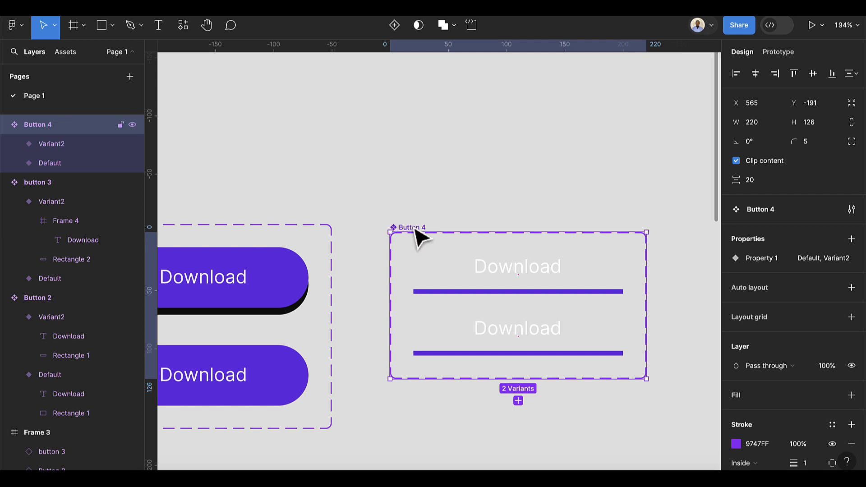
pyautogui.doubleClick(481, 353)
pyautogui.moveTo(480, 349); pyautogui.dragTo(476, 301)
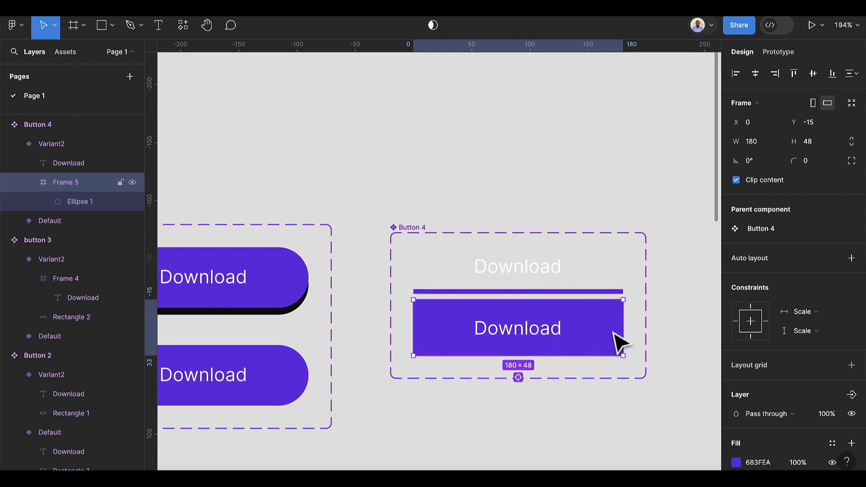
# Link Button 4's Default variant to Variant2 on While hovering, with Smart animate, Linear, 300ms
pyautogui.click(516, 268)
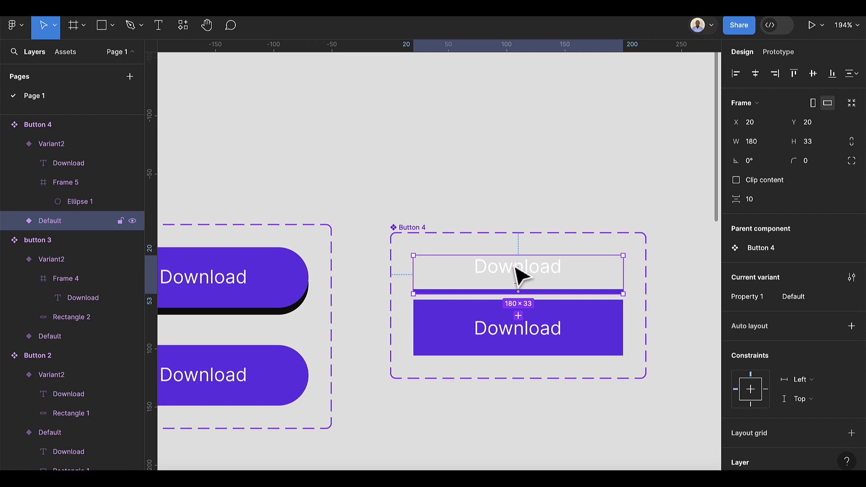
pyautogui.click(777, 57)
pyautogui.moveTo(628, 283)
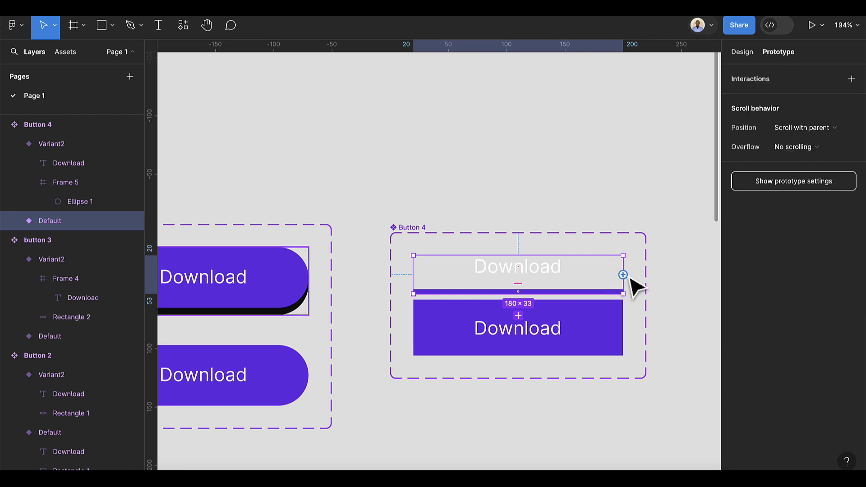
pyautogui.moveTo(623, 274); pyautogui.dragTo(553, 341)
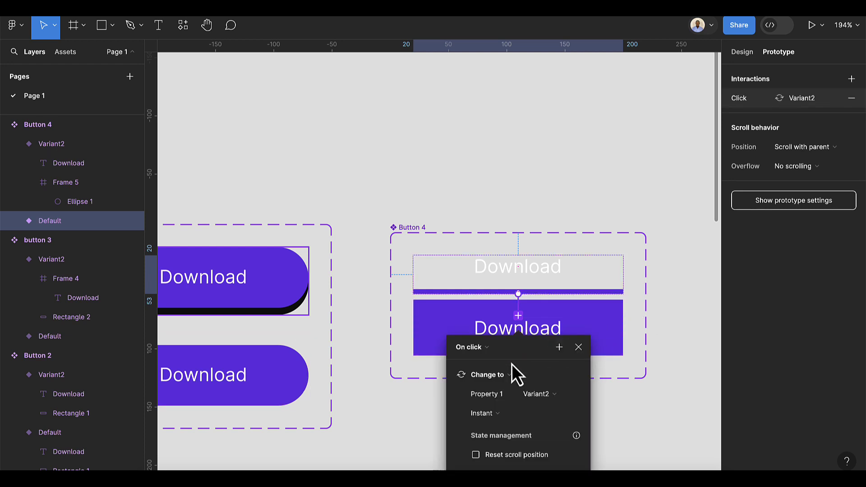
pyautogui.click(477, 349)
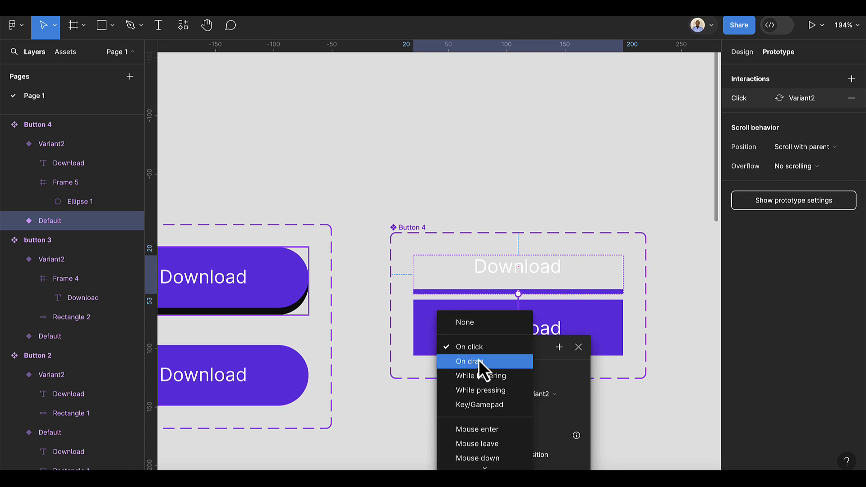
pyautogui.click(478, 377)
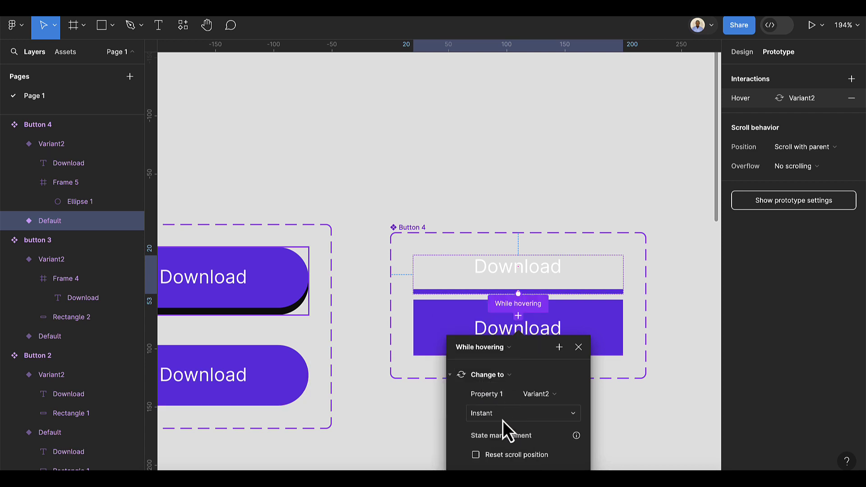
pyautogui.click(498, 415)
pyautogui.click(505, 442)
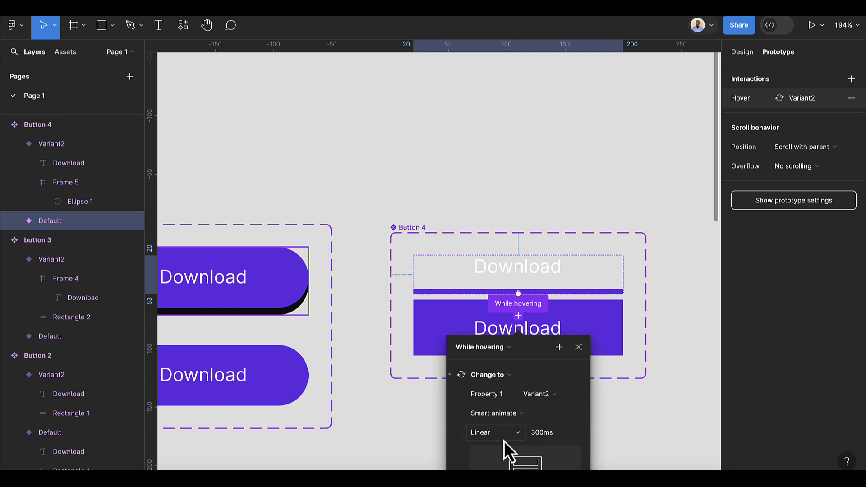
pyautogui.scroll(-5, 522, 289)
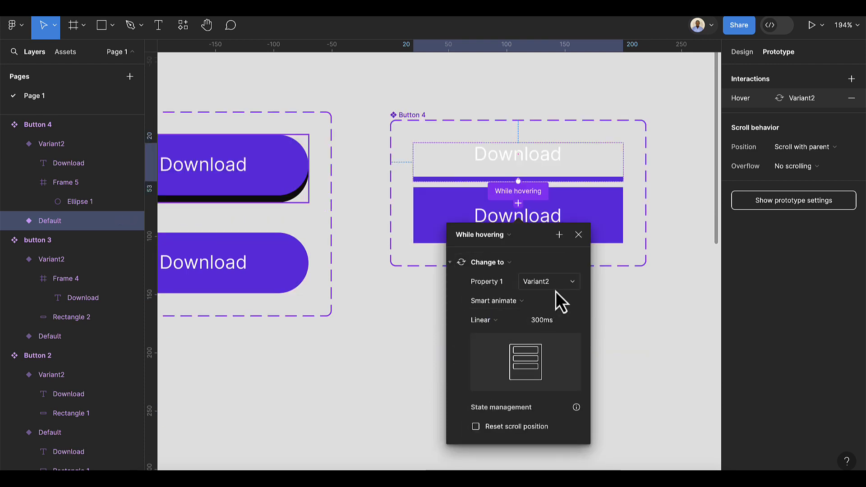
pyautogui.click(578, 235)
pyautogui.scroll(-5, 548, 328)
# Place a Button 4 instance from Local components in Frame 3 at X 10, Y 346, below button 3
pyautogui.scroll(-3, 553, 332)
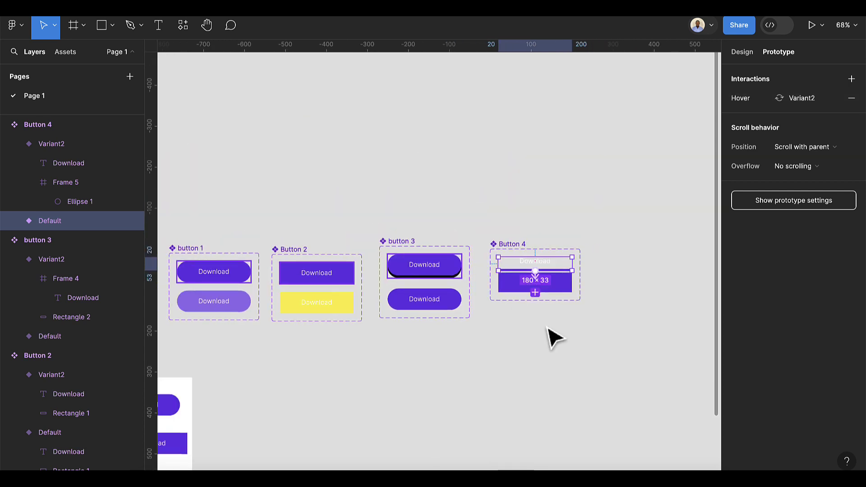
pyautogui.scroll(-3, 545, 348)
pyautogui.click(67, 52)
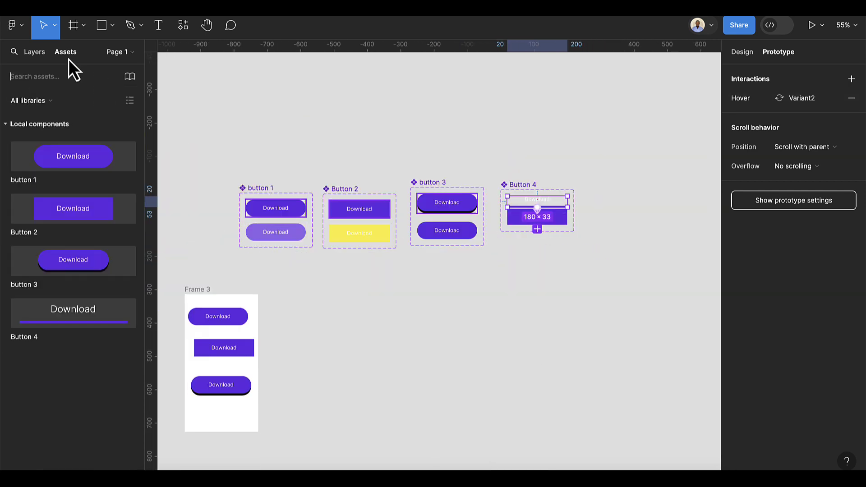
pyautogui.moveTo(81, 319); pyautogui.dragTo(218, 419)
pyautogui.hscroll(-3, 219, 429)
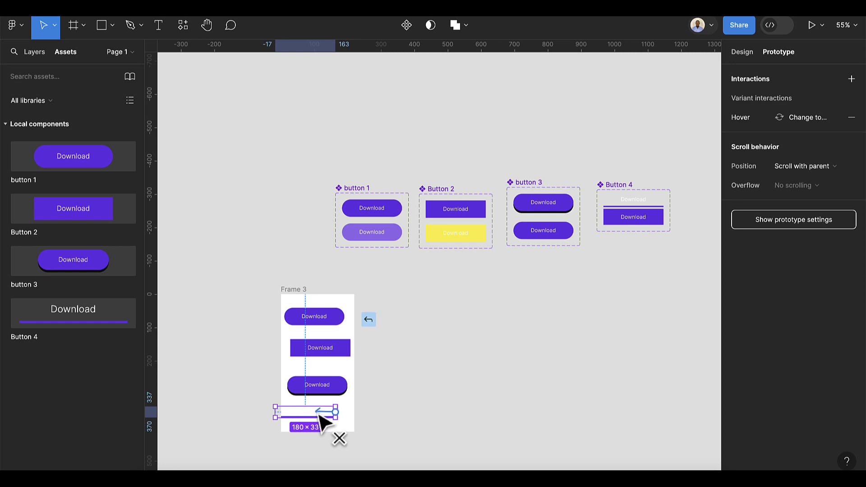
pyautogui.click(740, 51)
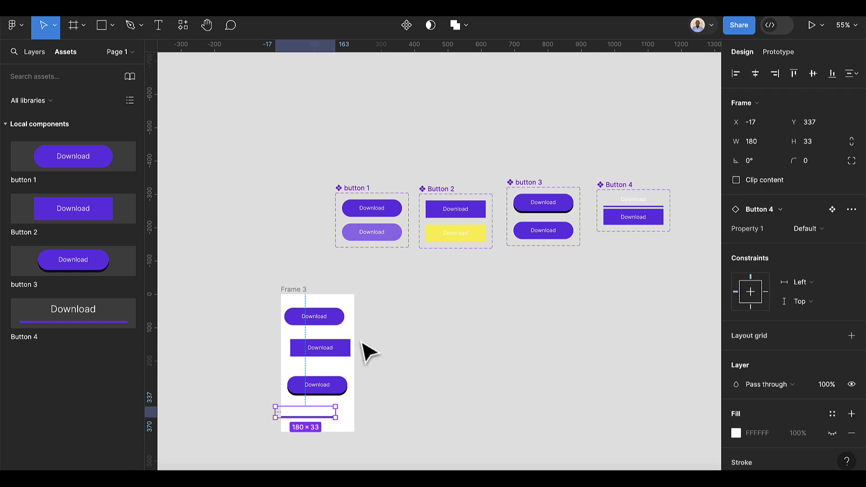
pyautogui.moveTo(290, 412); pyautogui.dragTo(308, 420)
pyautogui.hscroll(3, 672, 212)
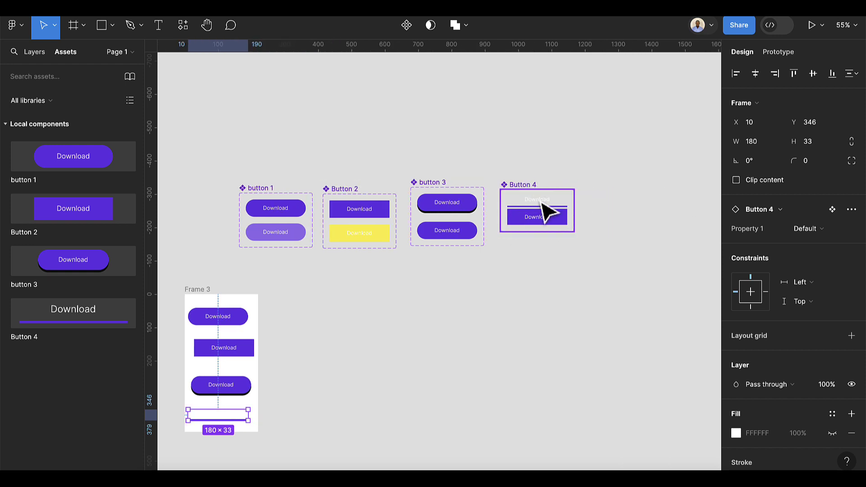
pyautogui.scroll(5, 548, 209)
# Colour Button 4's top Download label with the purple document colour 683FEA
pyautogui.click(539, 203)
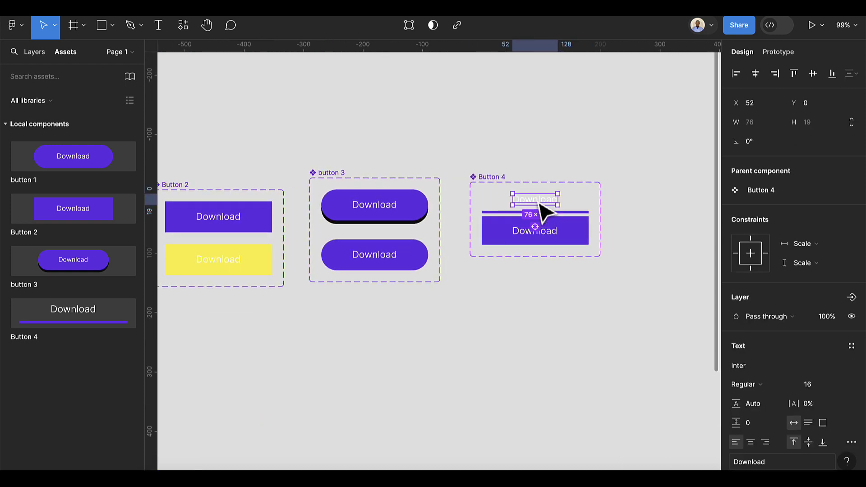
pyautogui.scroll(-5, 718, 346)
pyautogui.scroll(-1, 767, 360)
pyautogui.scroll(-3, 763, 356)
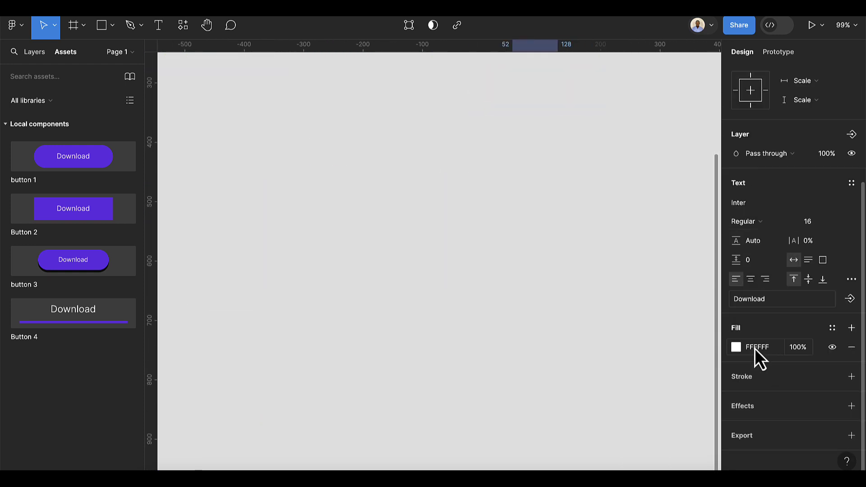
pyautogui.click(736, 347)
pyautogui.click(609, 412)
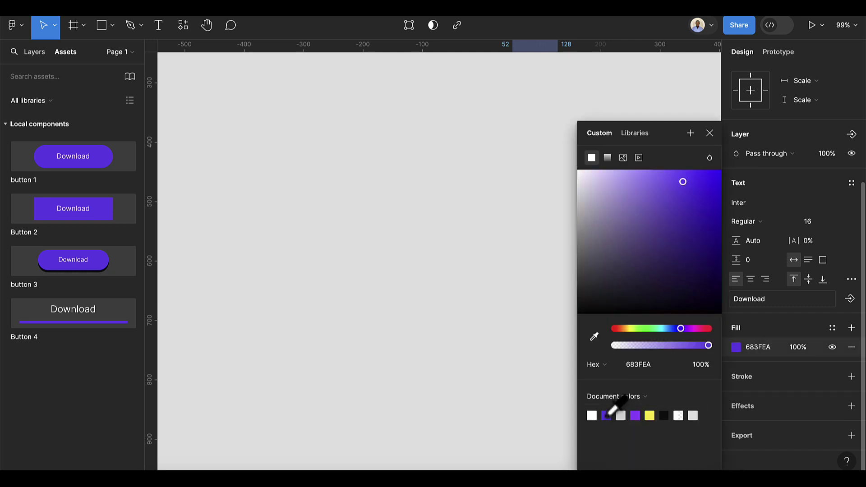
pyautogui.scroll(-10, 369, 339)
pyautogui.scroll(10, 300, 329)
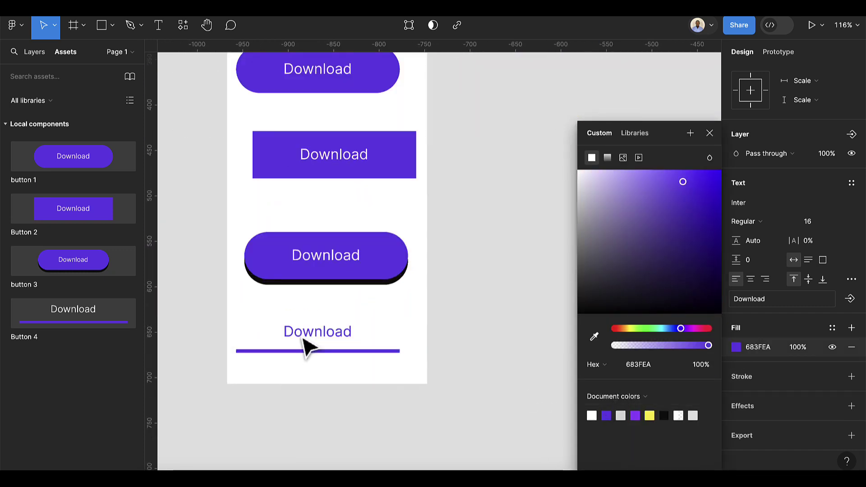
# Select Frame 3 and open its prototype preview with Shift+Space
pyautogui.click(324, 357)
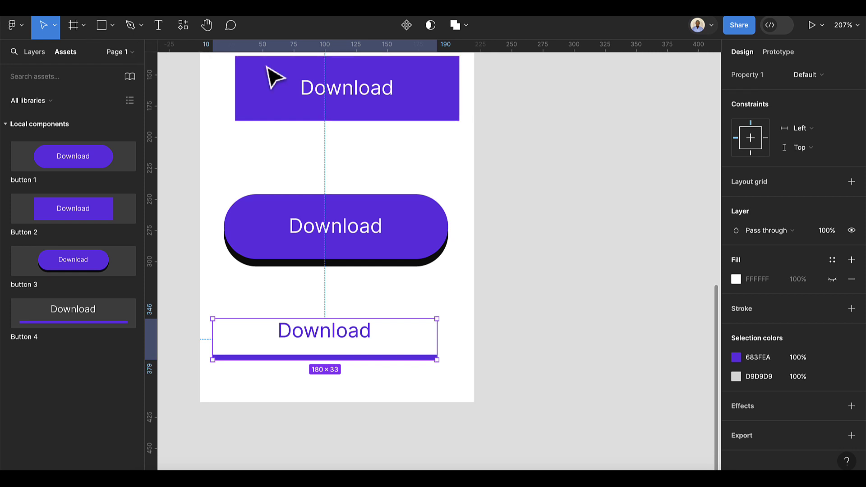
pyautogui.scroll(-5, 380, 228)
pyautogui.click(324, 84)
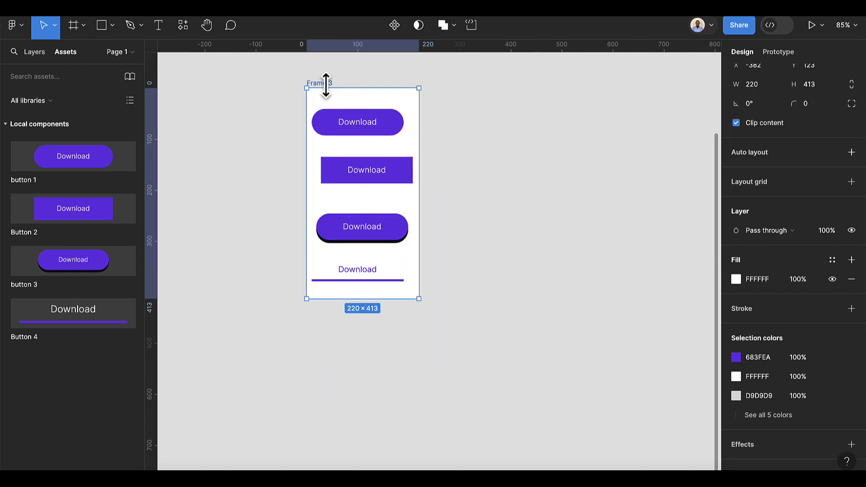
pyautogui.hotkey('shift', 'space')
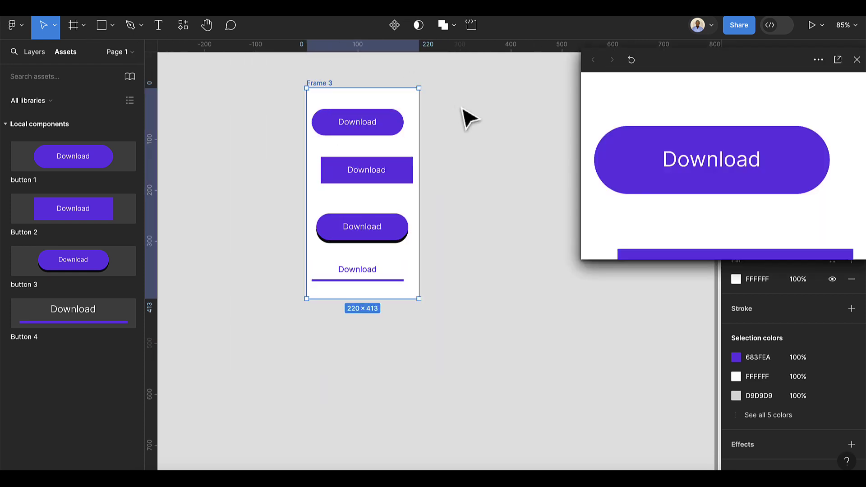
pyautogui.scroll(-3, 797, 205)
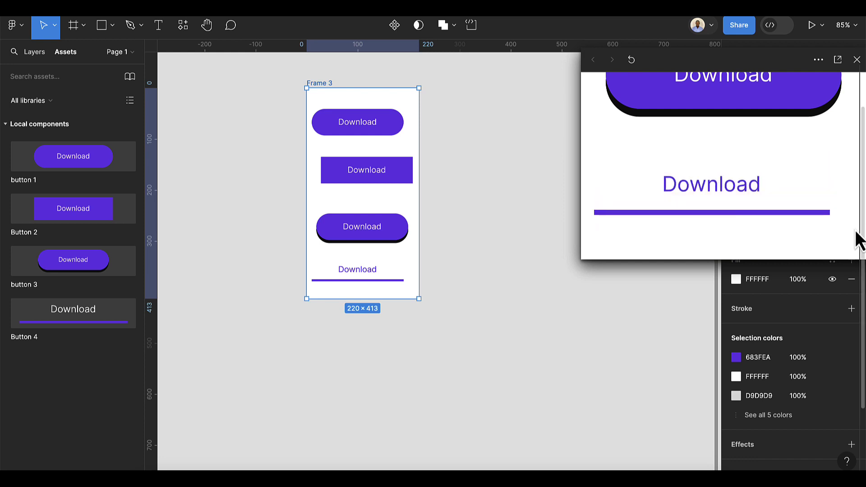